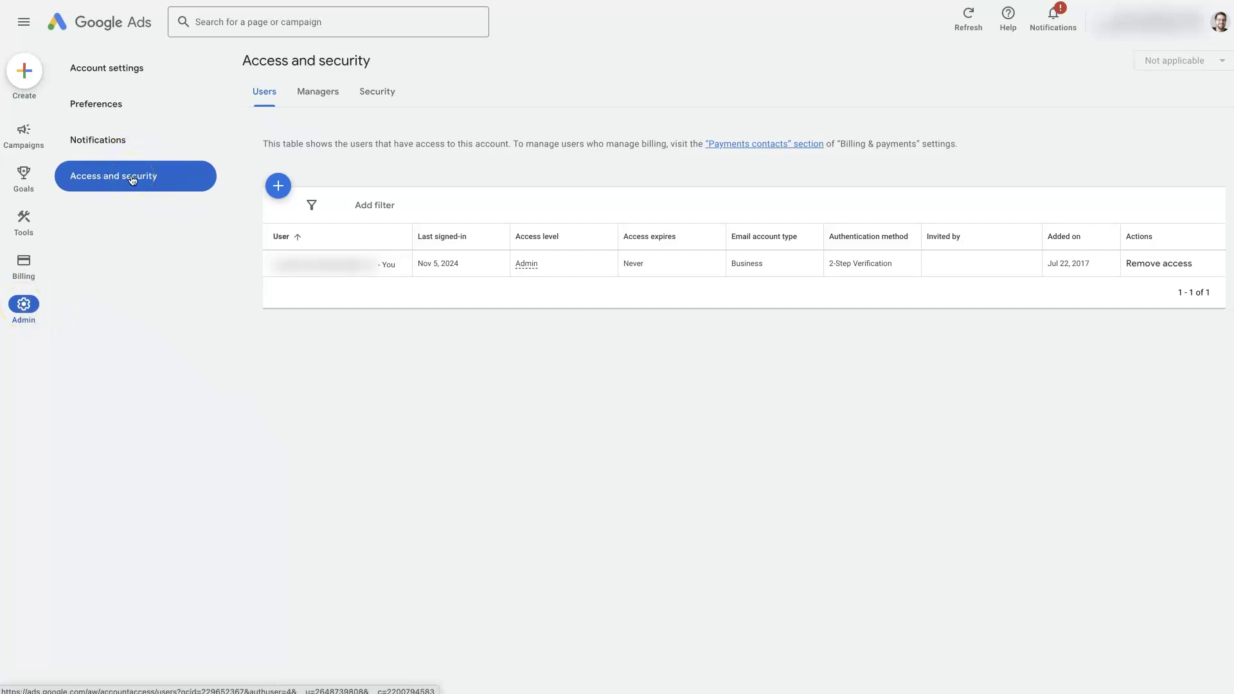
# Open the invite-user form and set the access level to Standard after briefly choosing Admin
pyautogui.moveTo(237, 57); pyautogui.dragTo(375, 54)
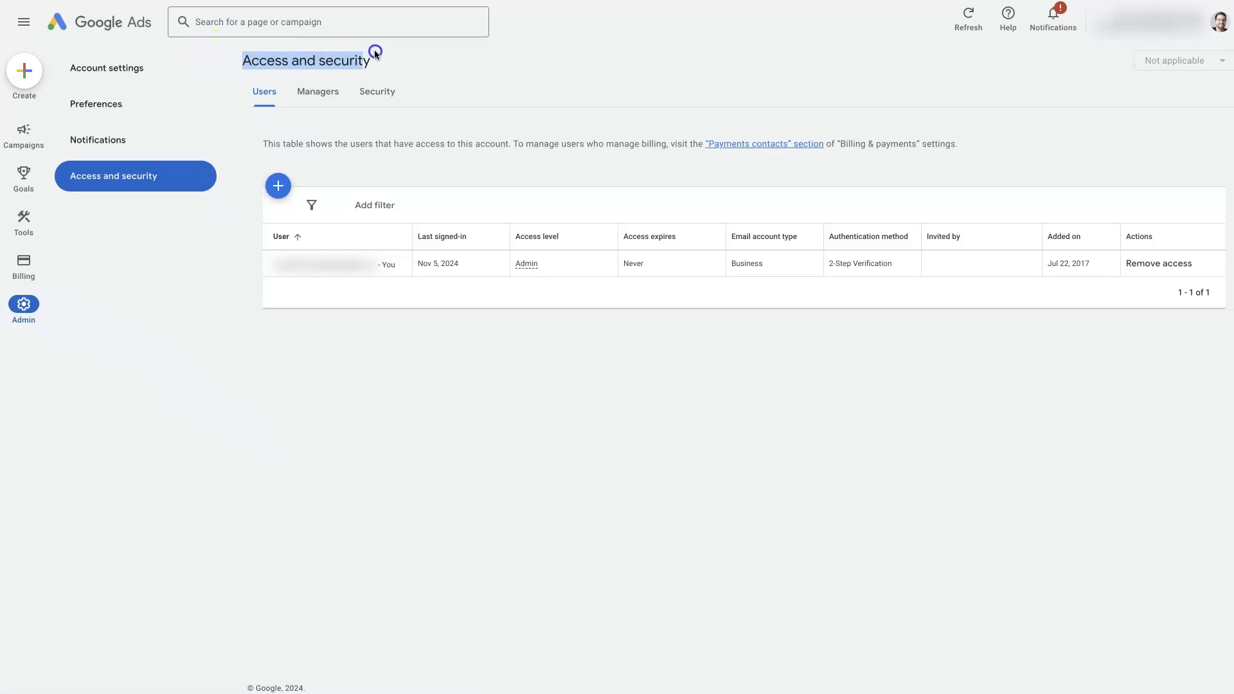
pyautogui.click(430, 69)
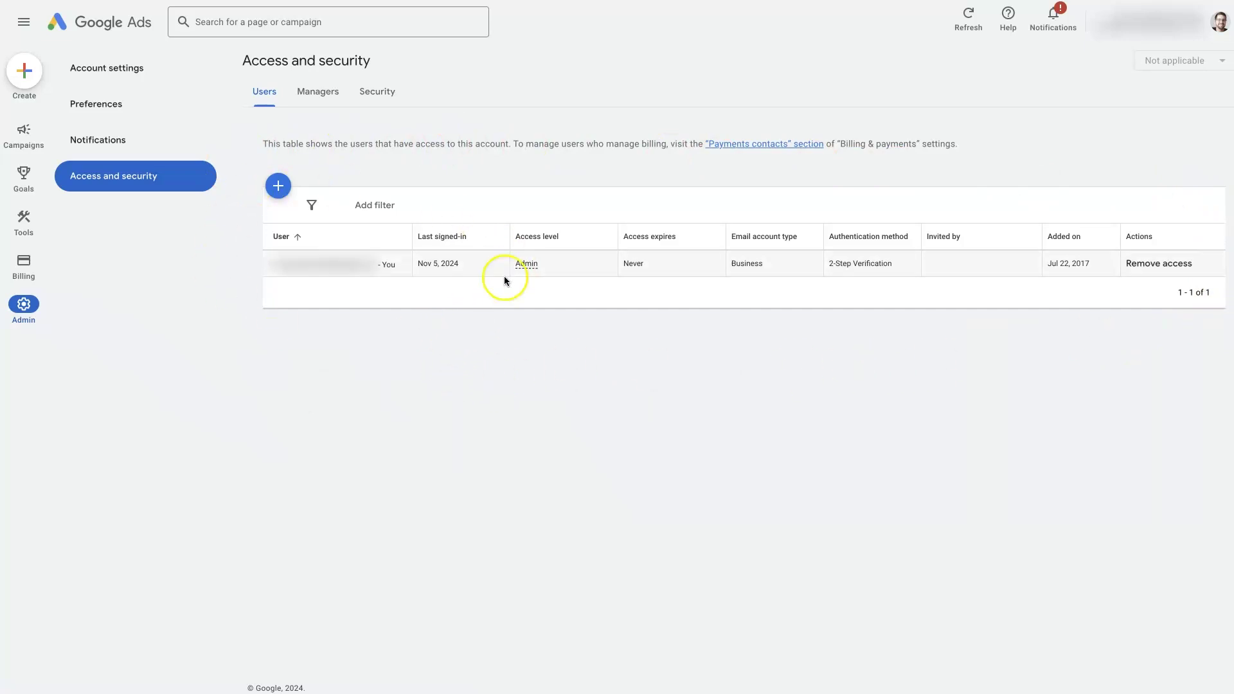
pyautogui.moveTo(530, 266)
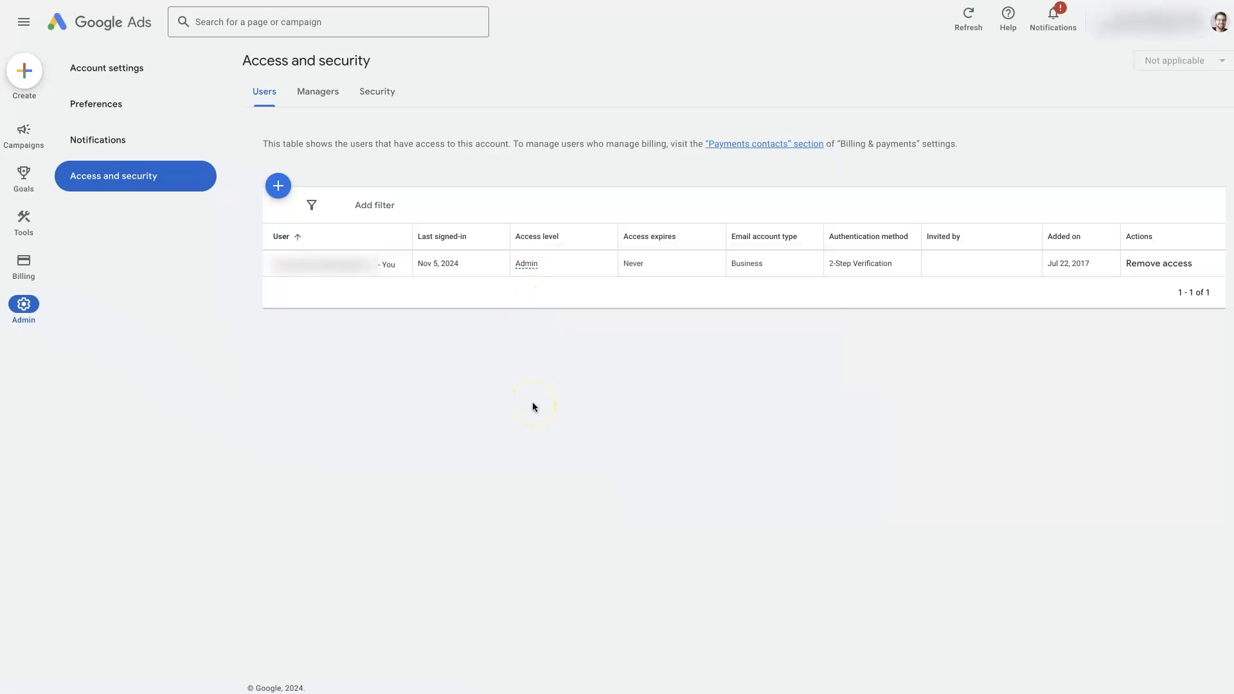
pyautogui.click(277, 188)
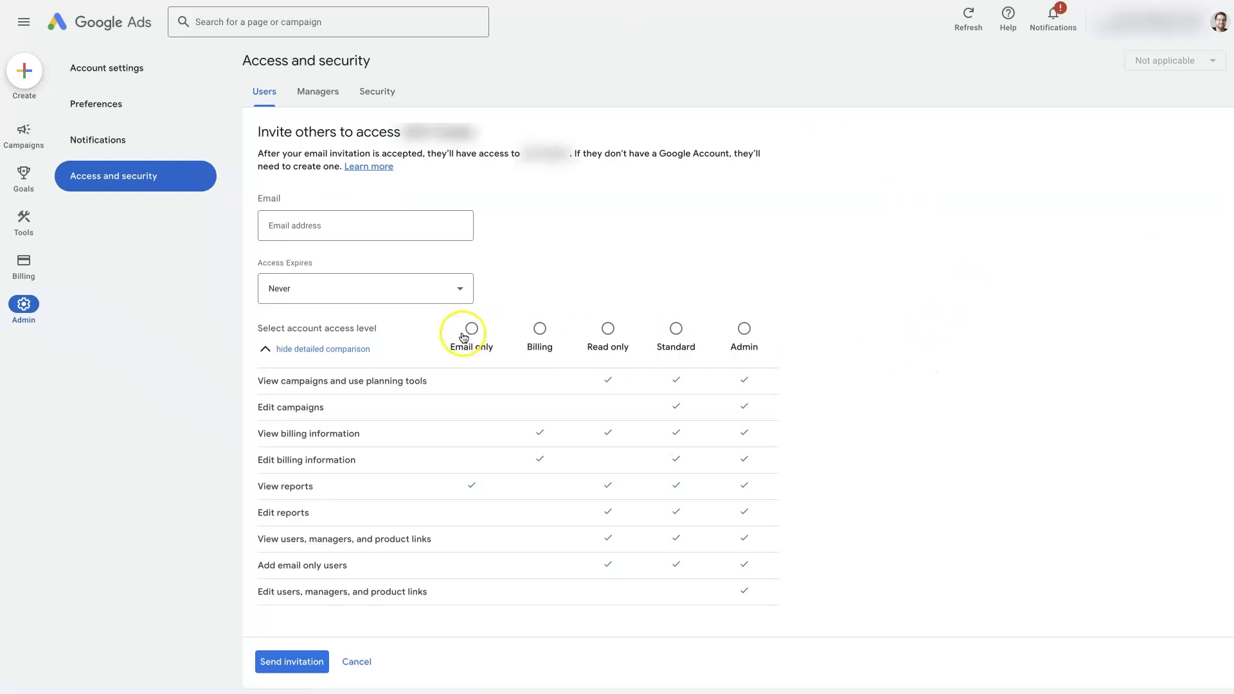
pyautogui.click(743, 330)
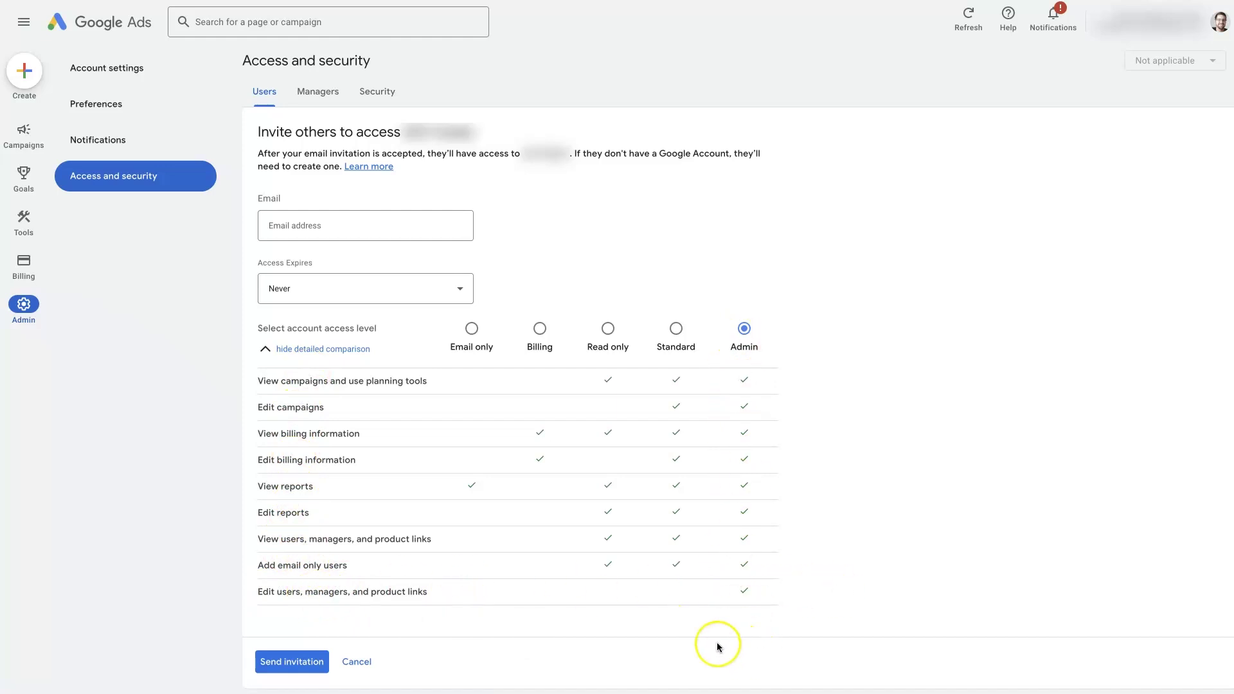
pyautogui.click(676, 330)
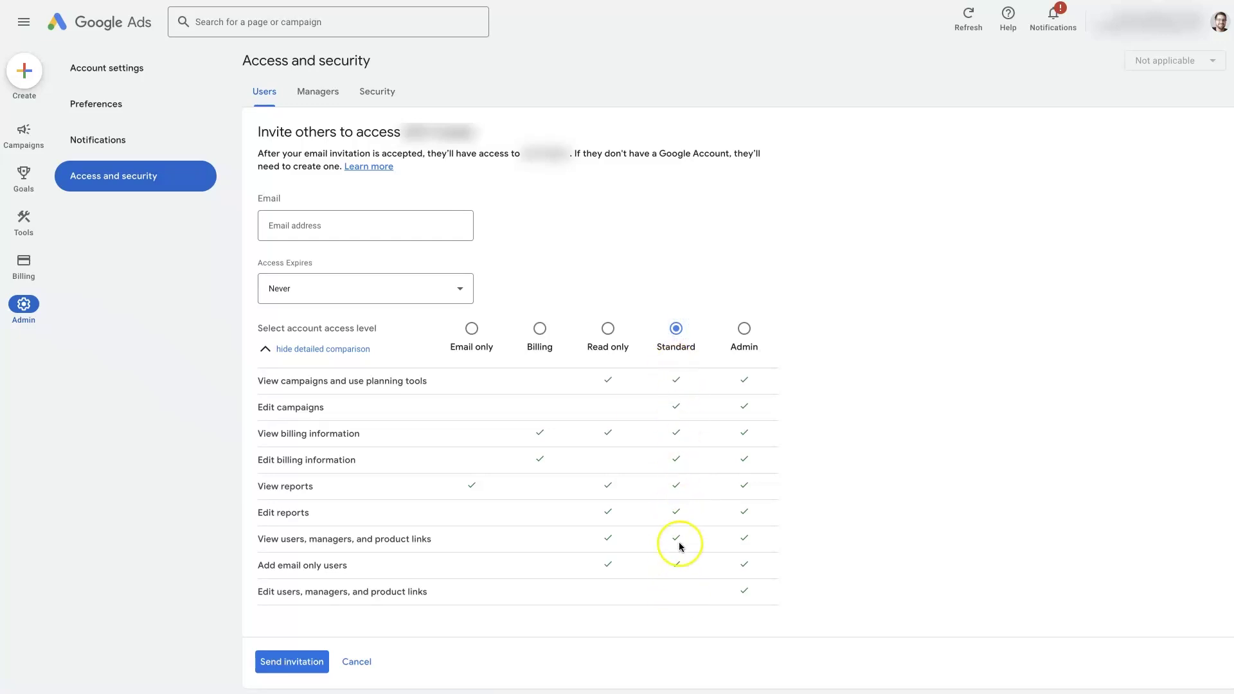
# Highlight parts of the last permission row (users, managers, product links) to compare access levels
pyautogui.tripleClick(255, 588)
pyautogui.click(284, 591)
pyautogui.click(307, 594)
pyautogui.moveTo(307, 594); pyautogui.dragTo(347, 591)
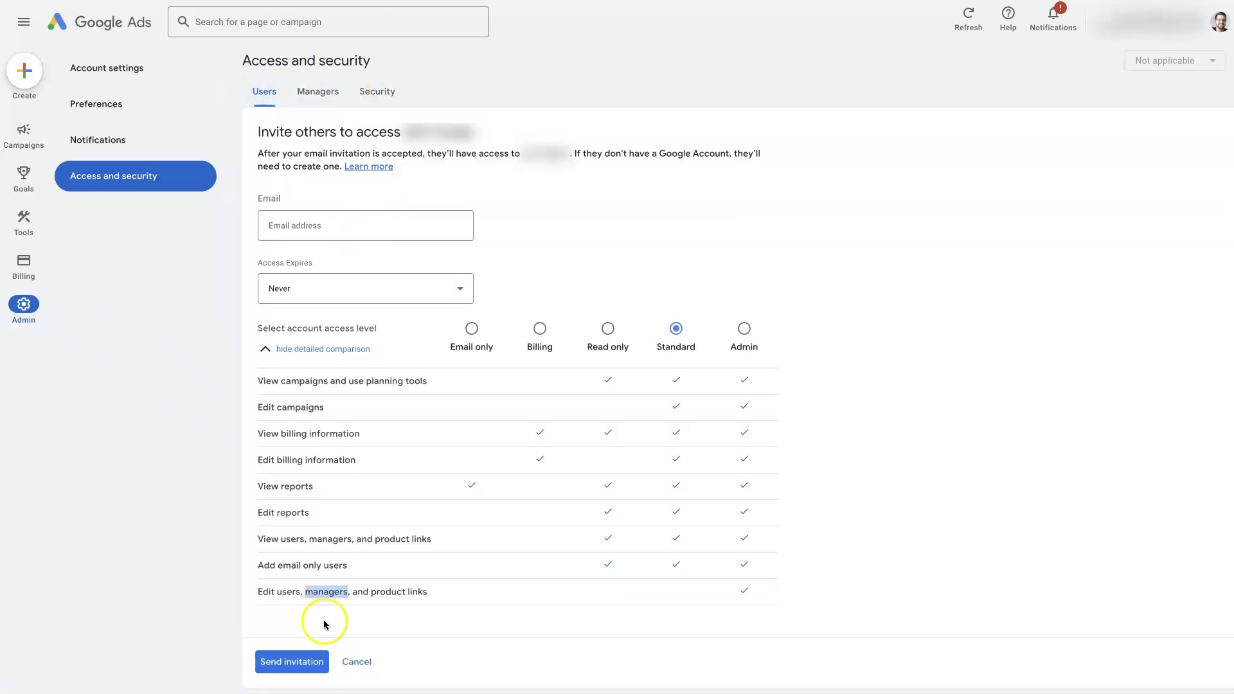
pyautogui.click(326, 596)
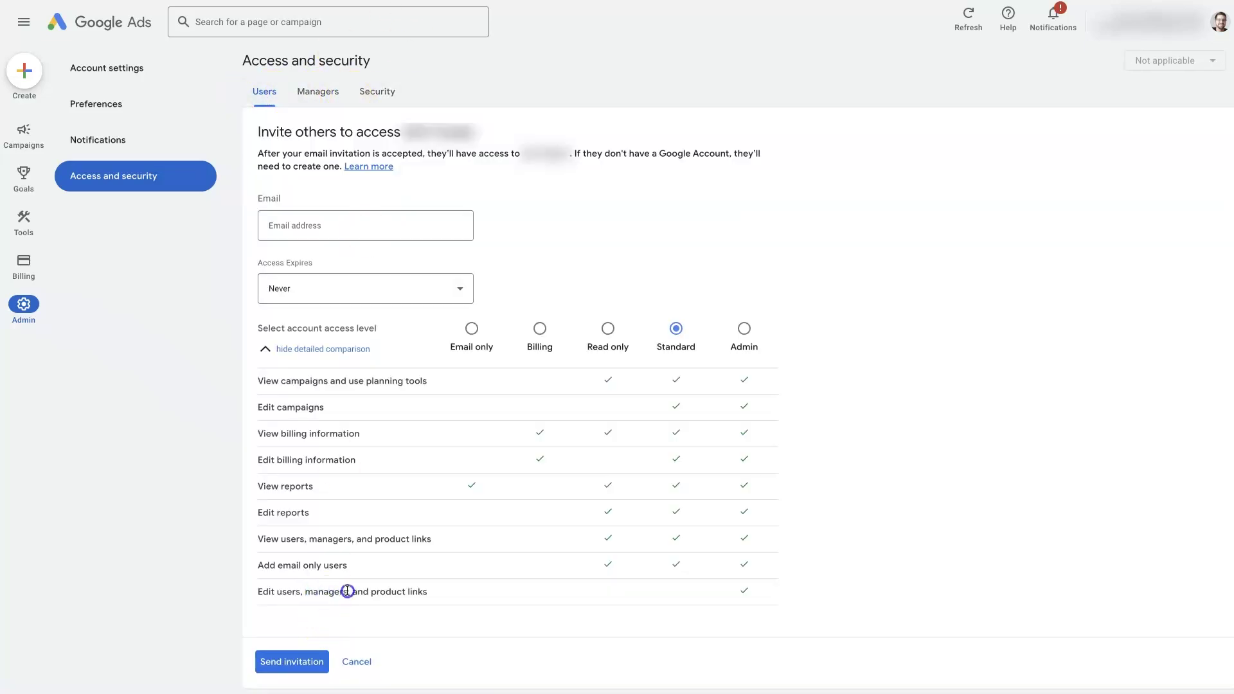
pyautogui.moveTo(348, 592); pyautogui.dragTo(261, 595)
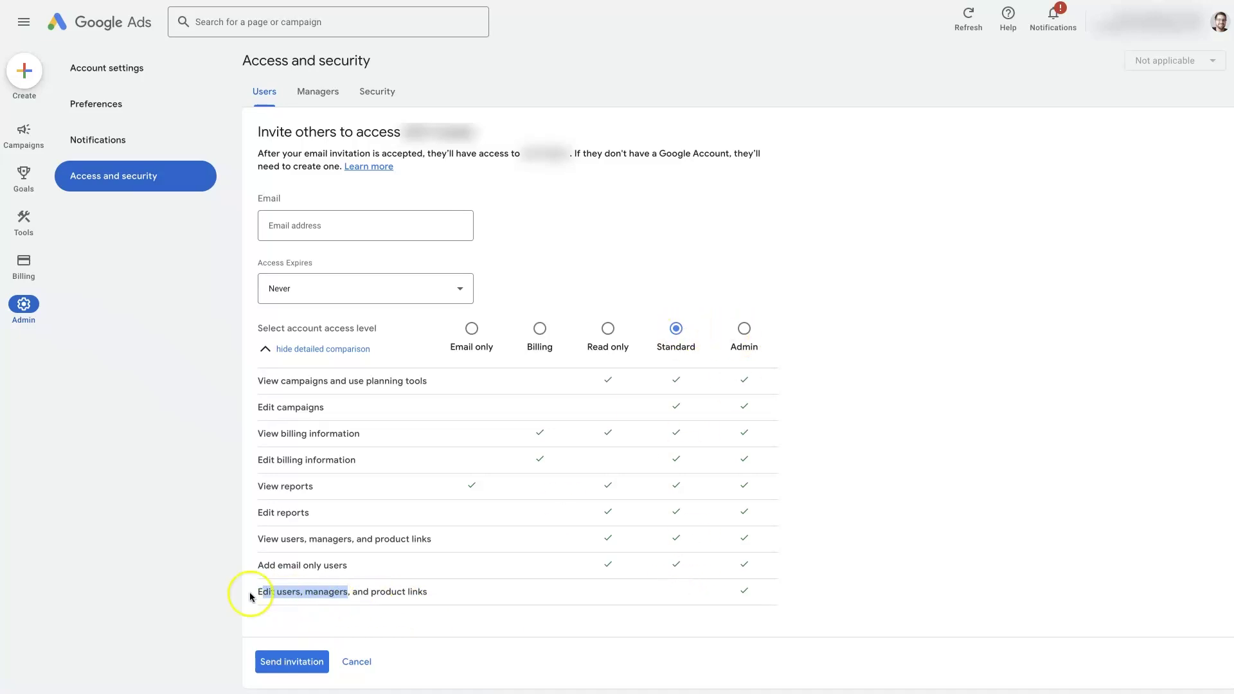
pyautogui.click(350, 592)
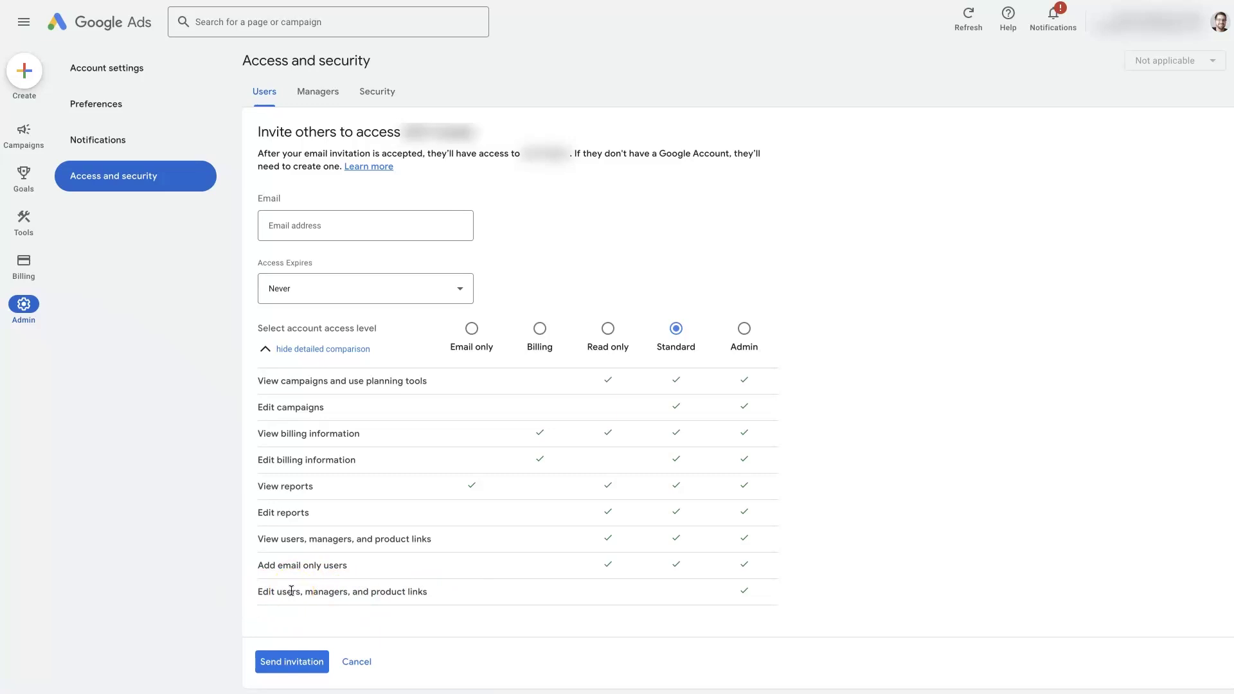
pyautogui.moveTo(371, 591); pyautogui.dragTo(427, 592)
pyautogui.click(426, 591)
pyautogui.moveTo(428, 595); pyautogui.dragTo(353, 593)
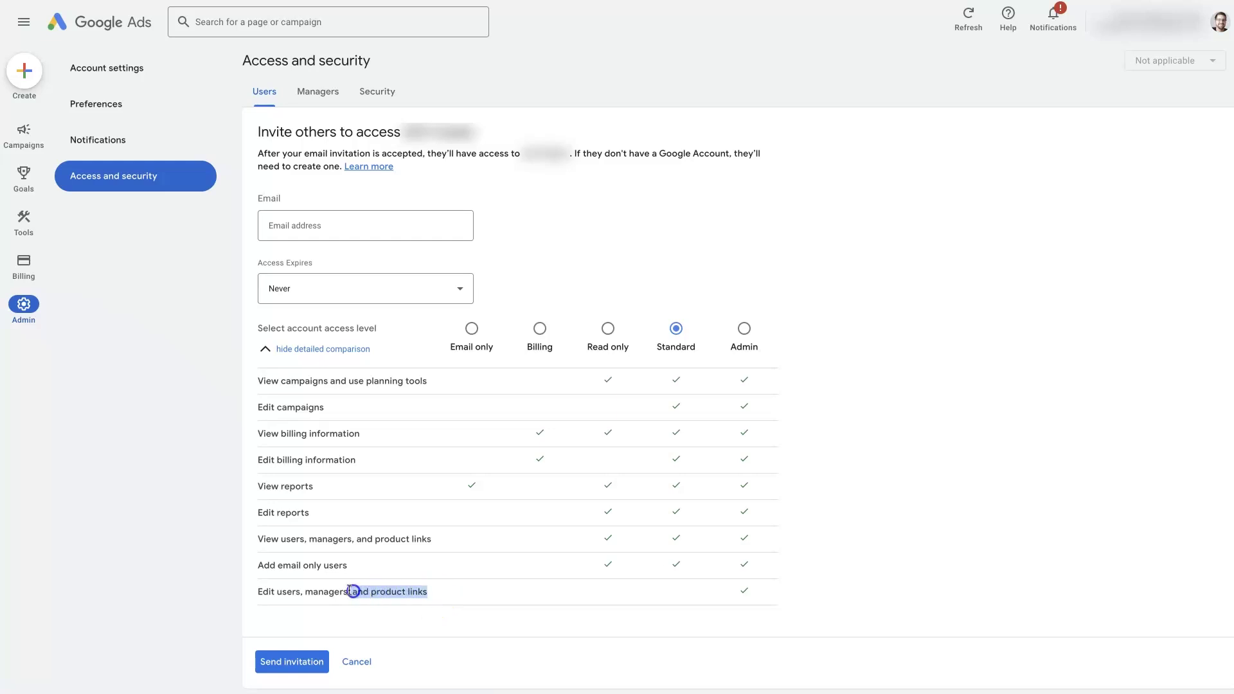
pyautogui.click(364, 596)
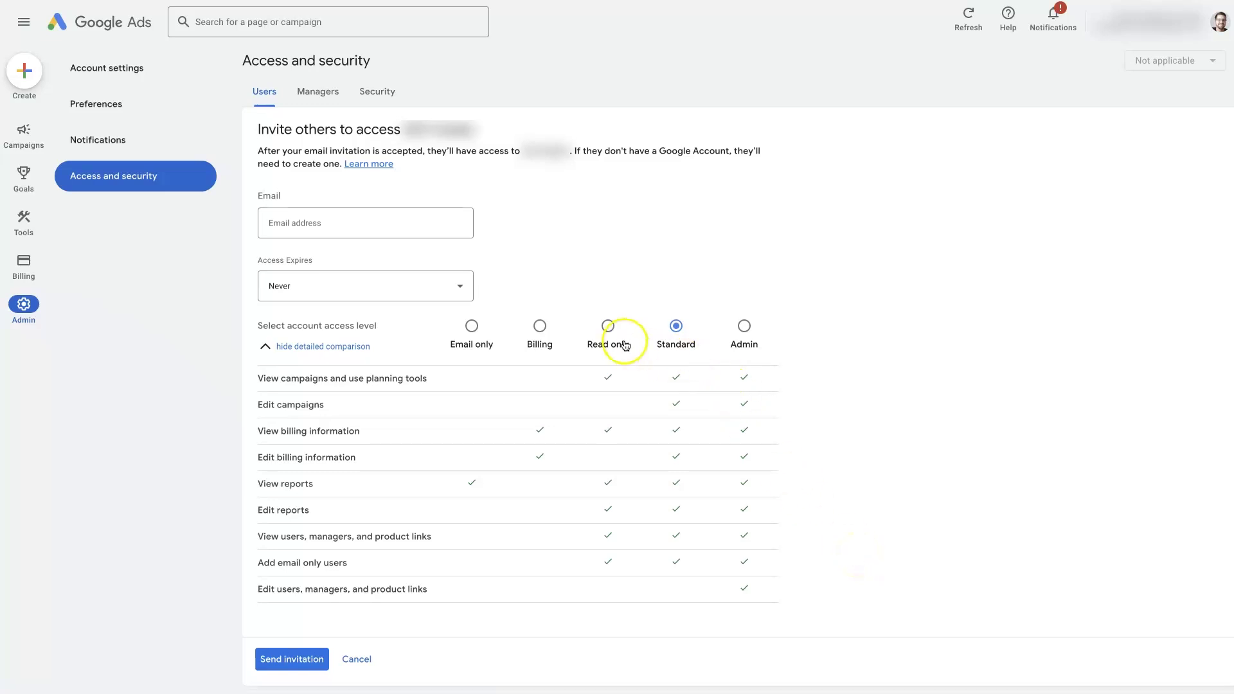
# Cycle the access level through Read only and Email only, settling on Admin
pyautogui.click(608, 328)
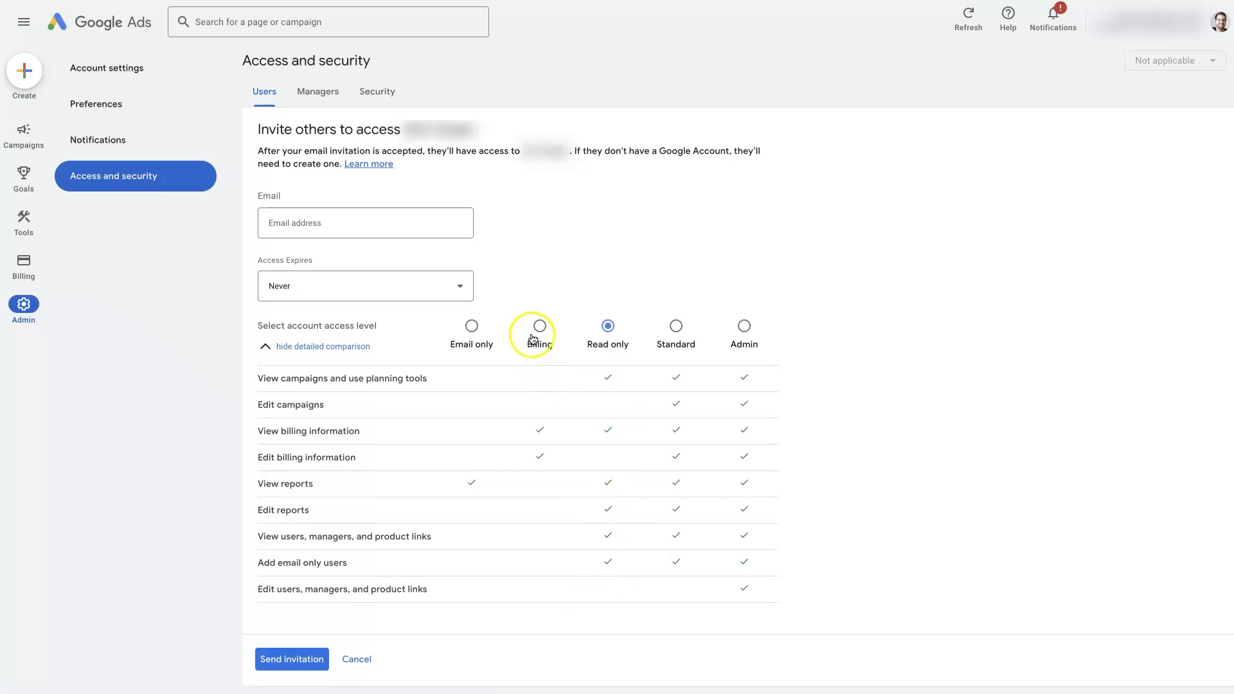
pyautogui.click(471, 325)
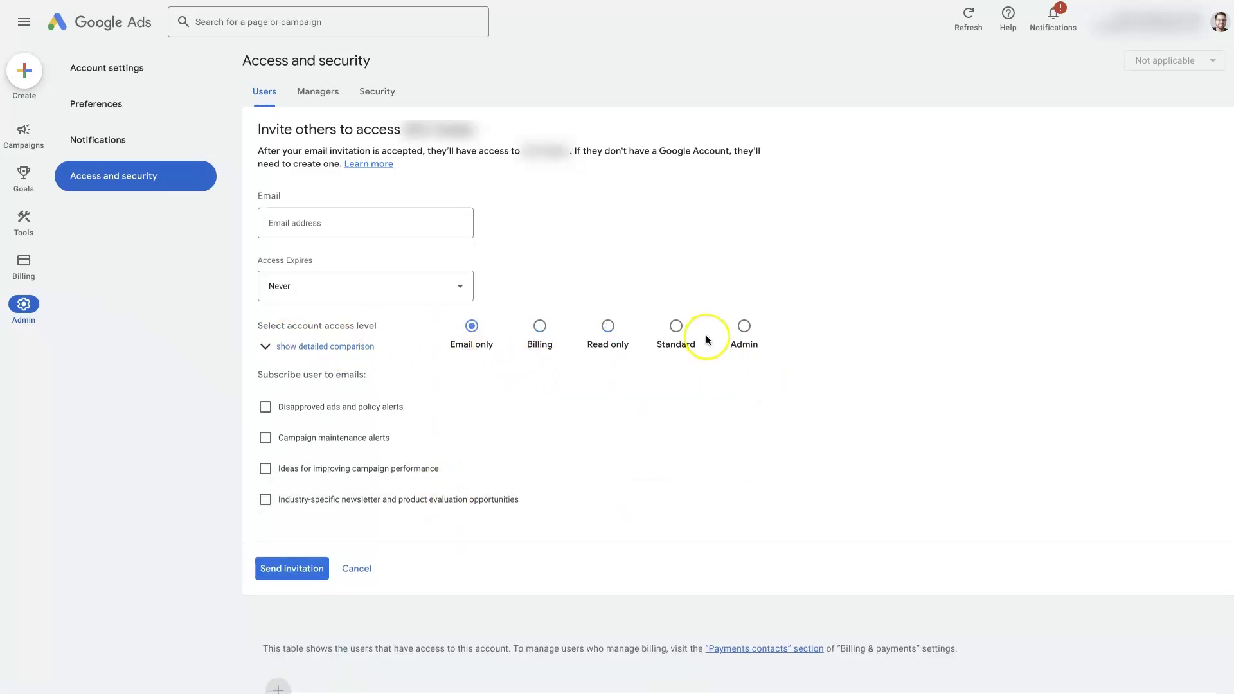
pyautogui.click(744, 327)
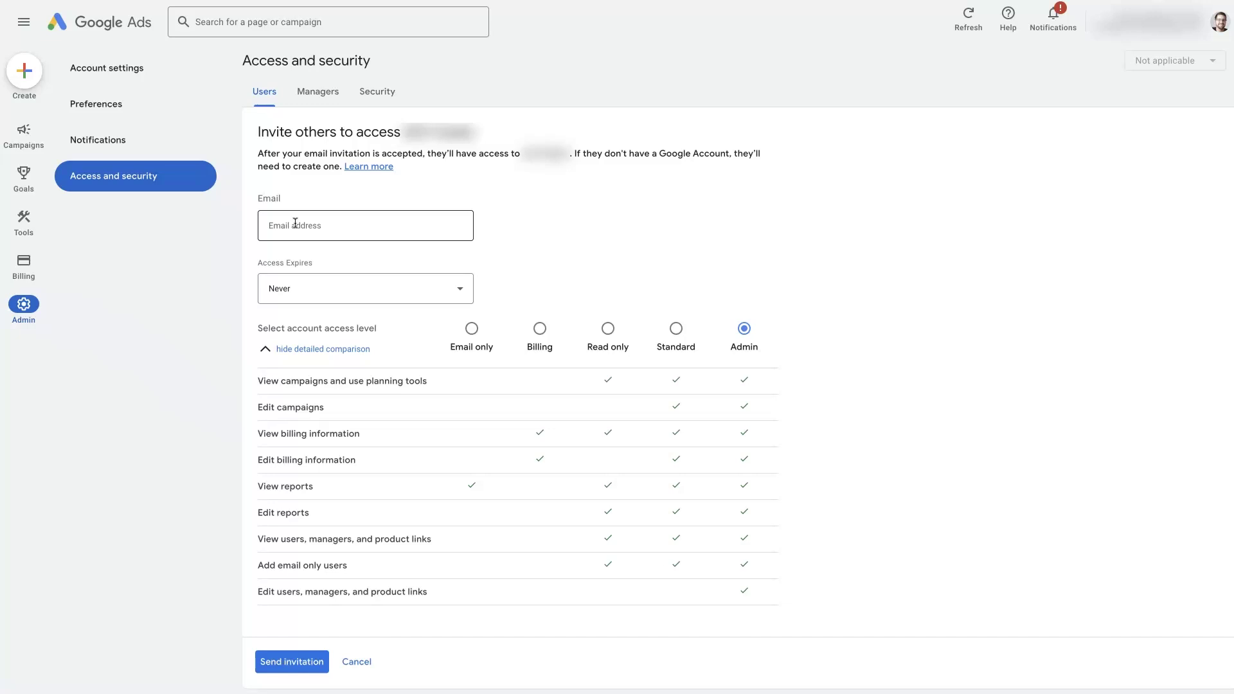
# Enter the invitee's email address at the example.com domain in the Email field
pyautogui.click(296, 223)
pyautogui.write('example')
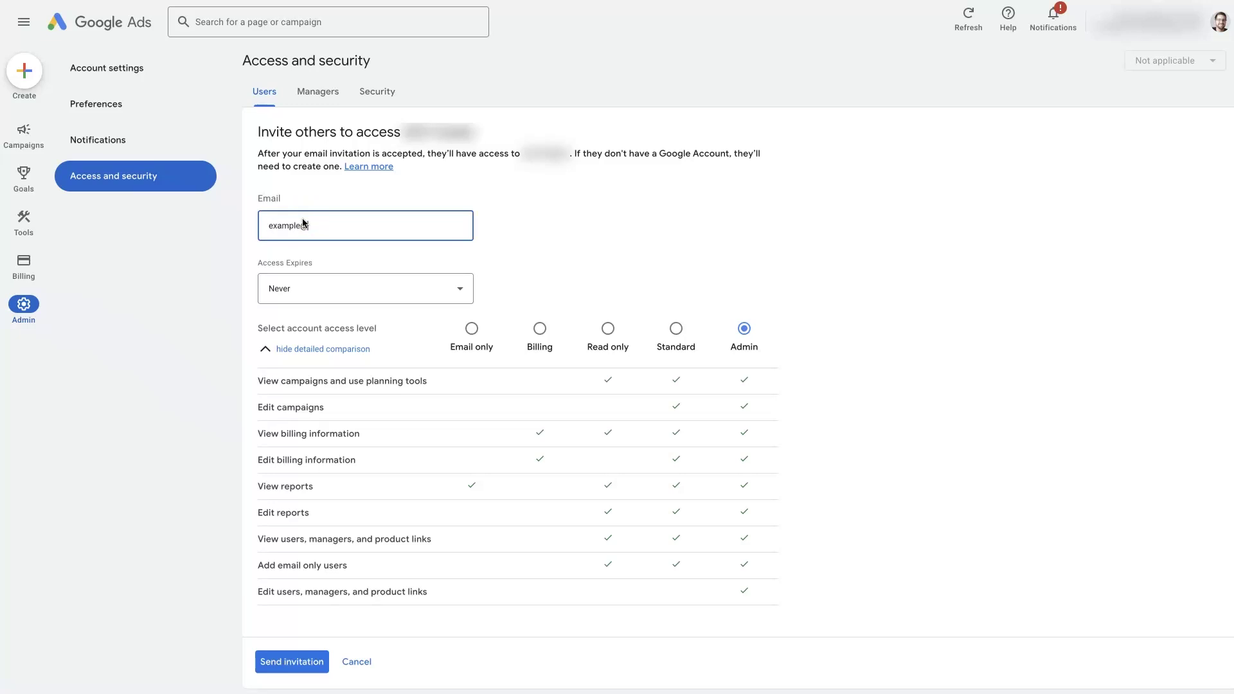
pyautogui.write('@wx')
pyautogui.press('BackSpace')
pyautogui.write('example.com')
pyautogui.moveTo(300, 225); pyautogui.dragTo(212, 217)
pyautogui.write('john')
pyautogui.click(508, 221)
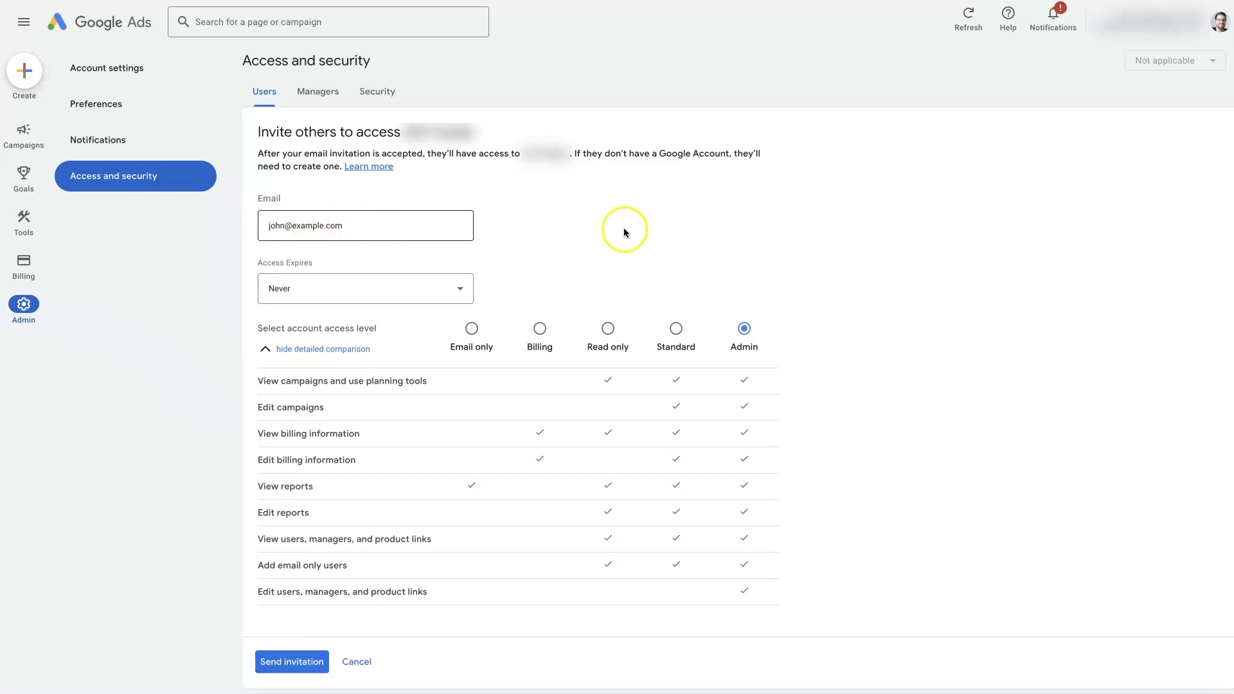
# Send the invitation and check the allowed-domain error on the address's domain
pyautogui.scroll(-1, 850, 352)
pyautogui.click(273, 638)
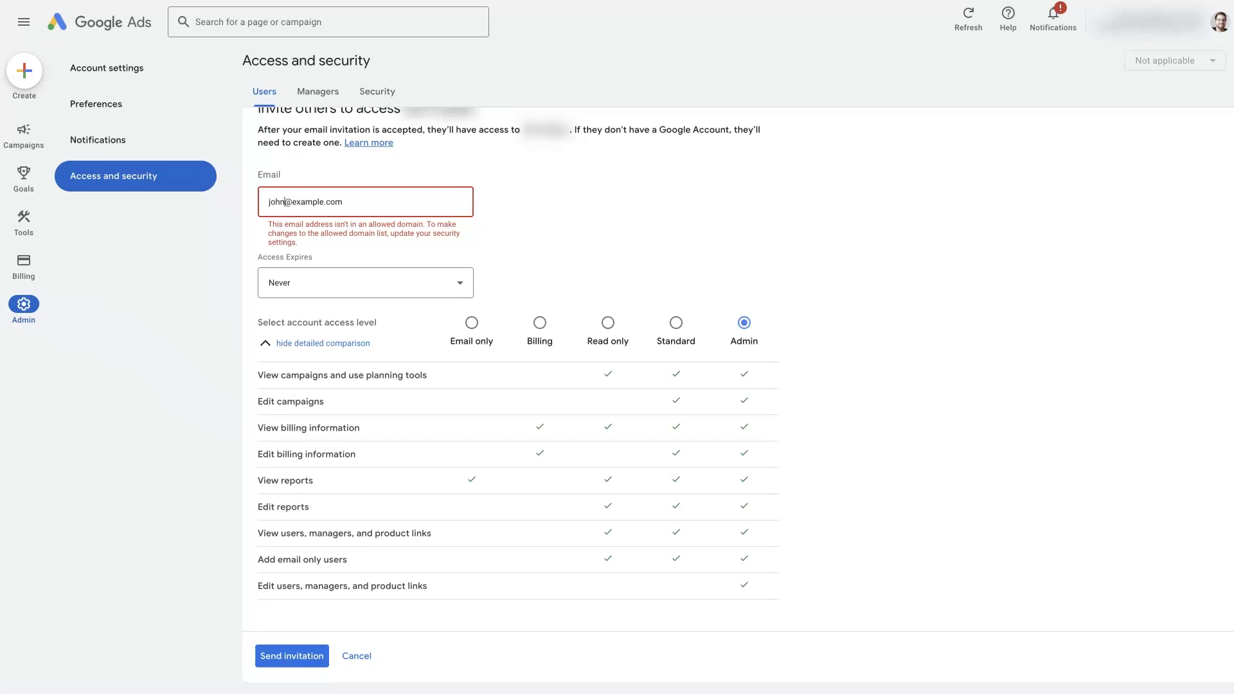
pyautogui.scroll(1, 317, 269)
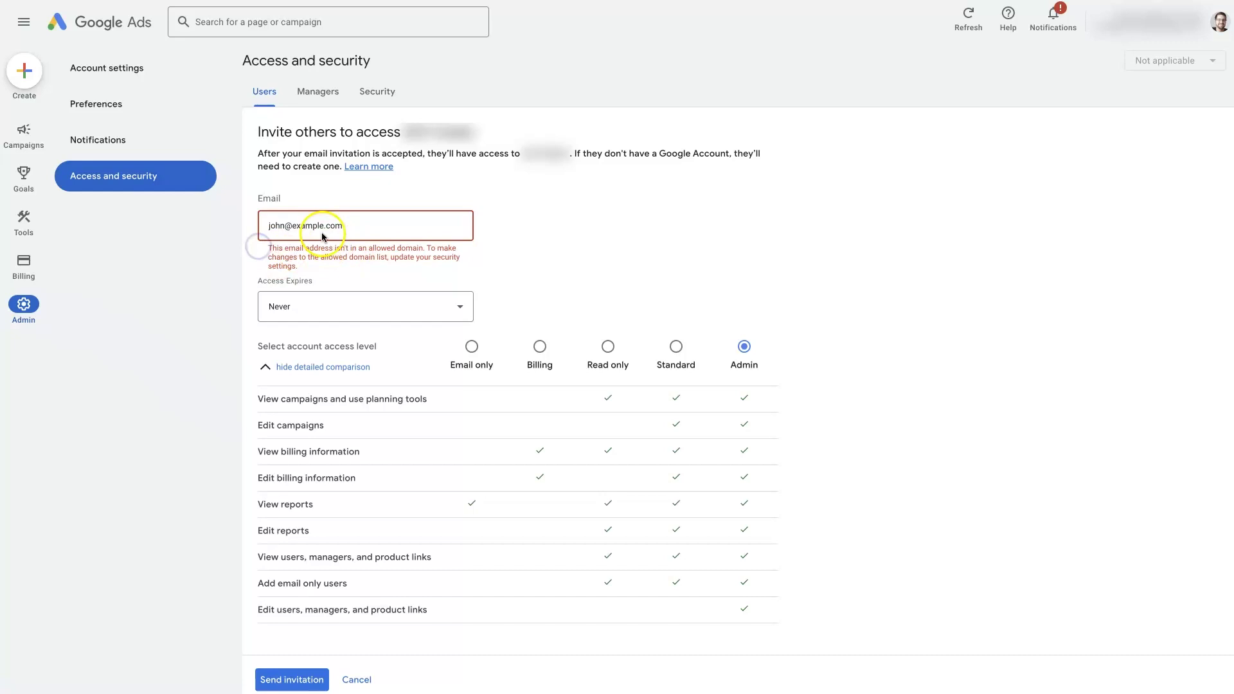
pyautogui.moveTo(291, 226); pyautogui.dragTo(347, 226)
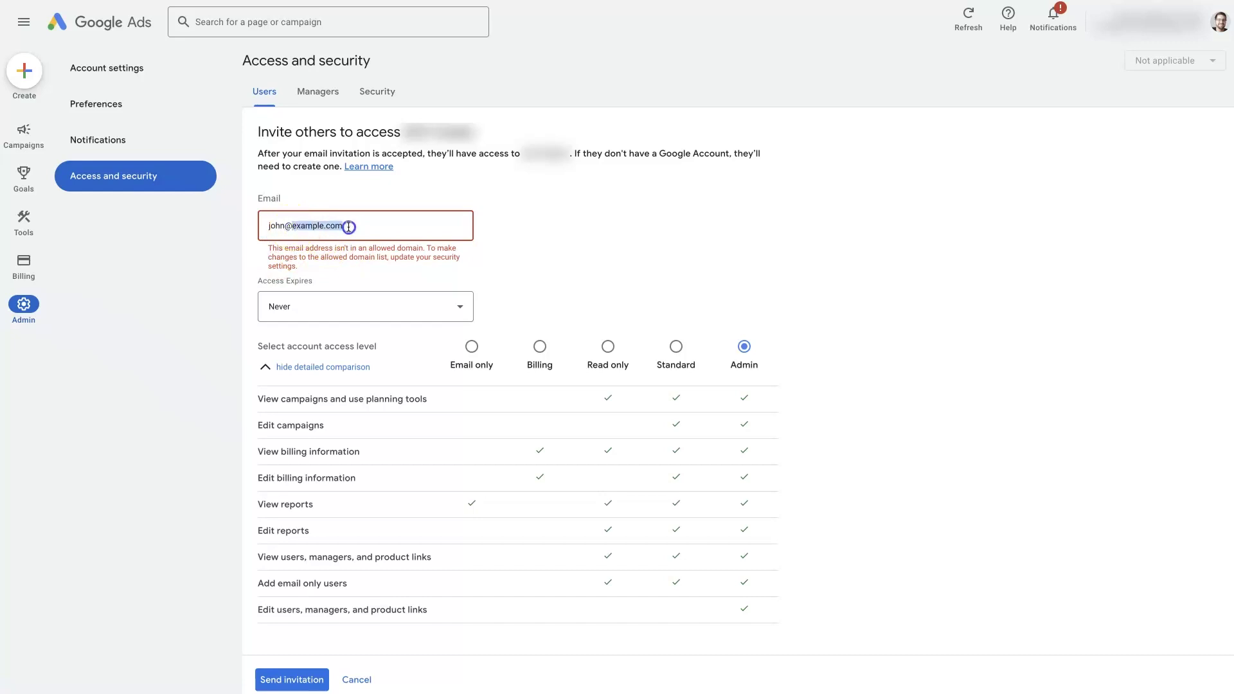
# Go to the account's Security settings
pyautogui.rightClick(385, 95)
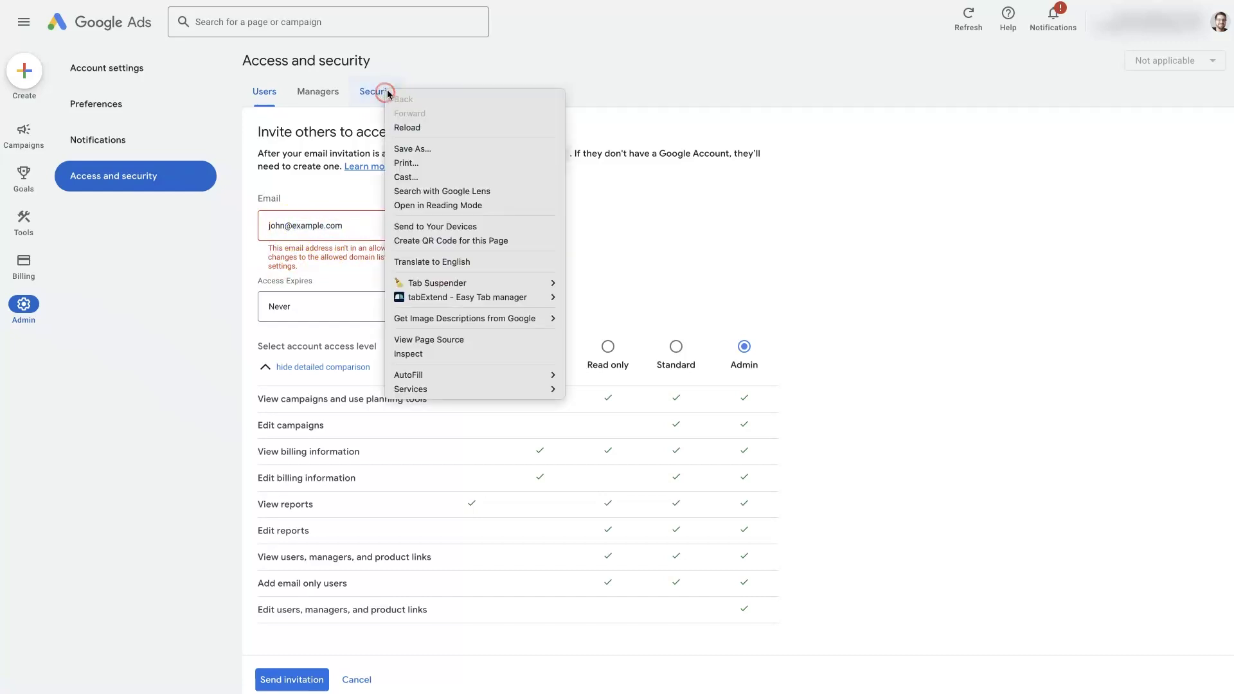
pyautogui.click(479, 72)
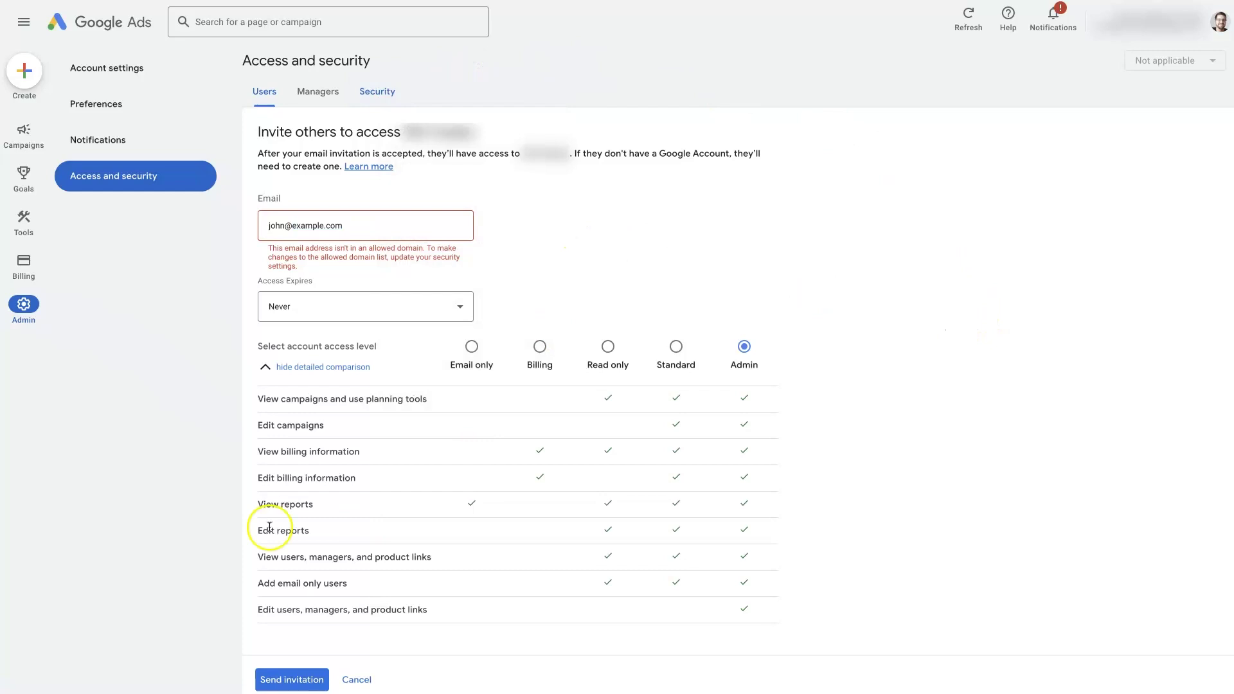
pyautogui.scroll(-1, 258, 531)
pyautogui.click(378, 92)
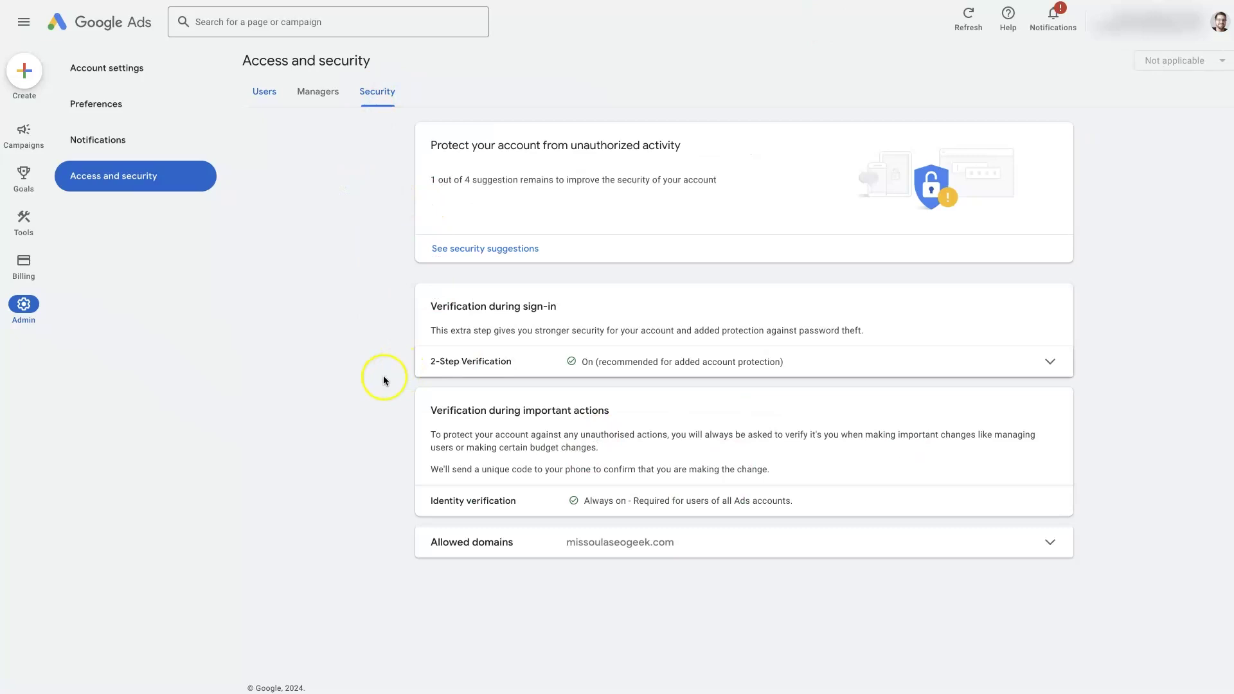
# Add example.com to the allowed domains alongside missoulaseogeek.com and save
pyautogui.click(474, 553)
pyautogui.click(582, 602)
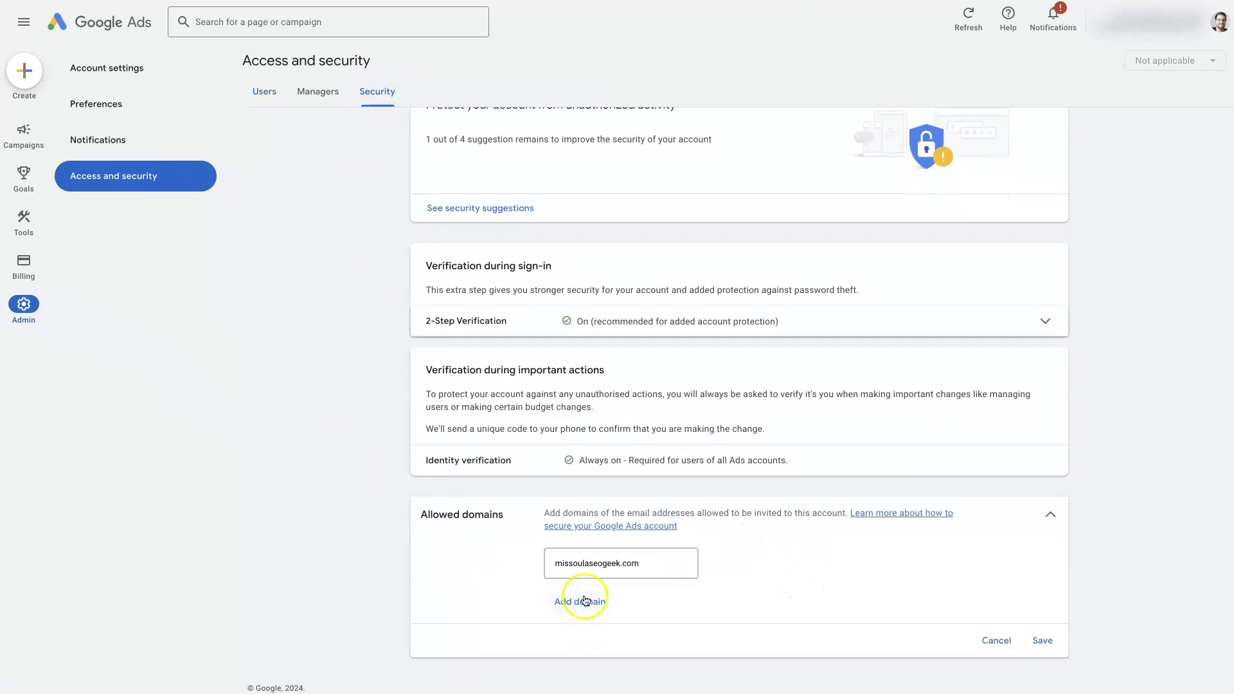
pyautogui.scroll(-1, 627, 623)
pyautogui.click(598, 566)
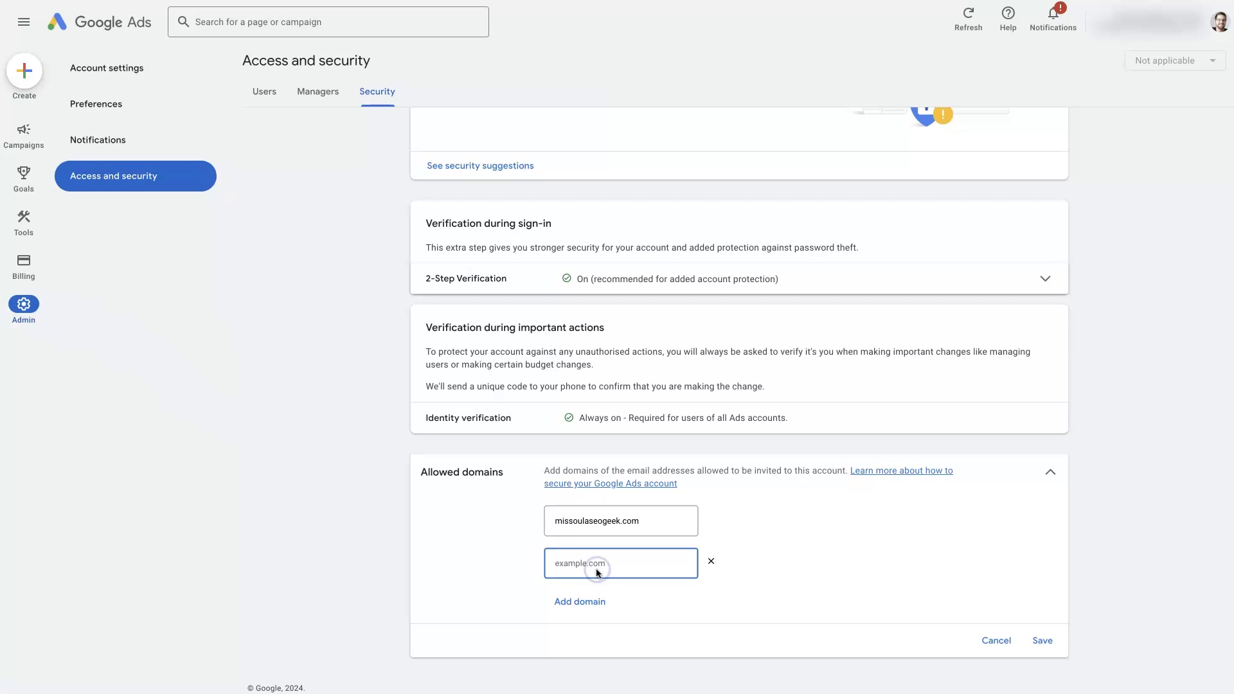
pyautogui.write('example.')
pyautogui.write('com')
pyautogui.click(795, 598)
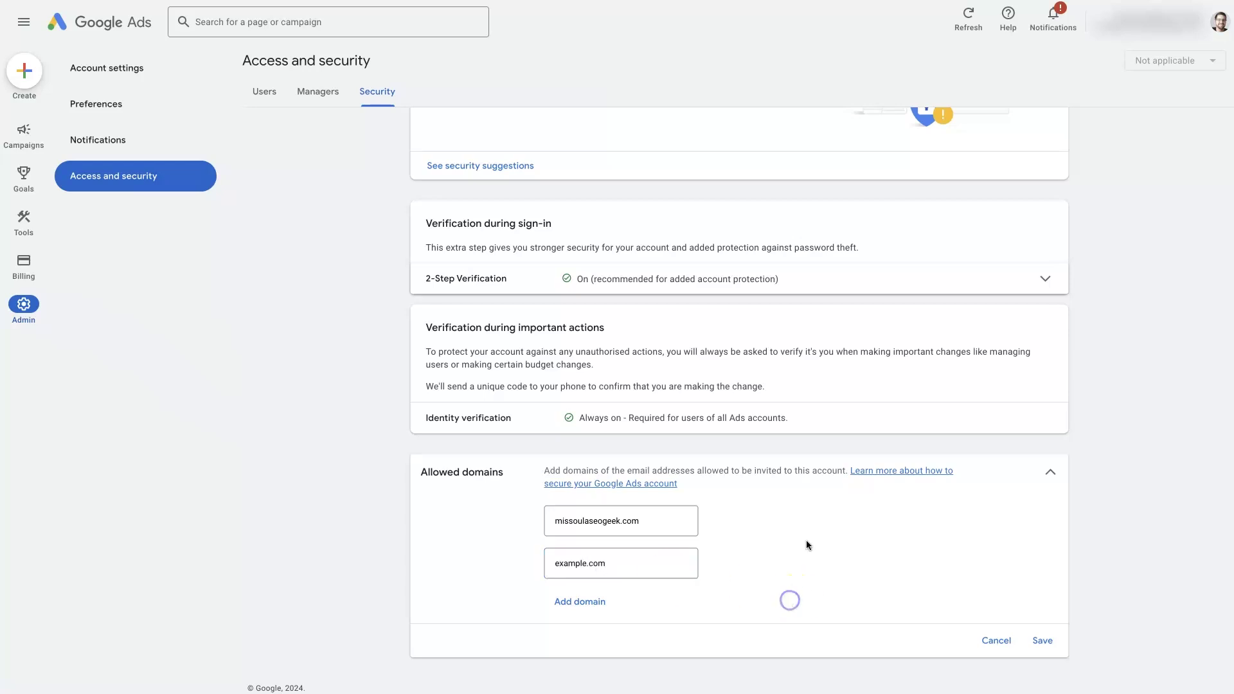
pyautogui.click(1047, 641)
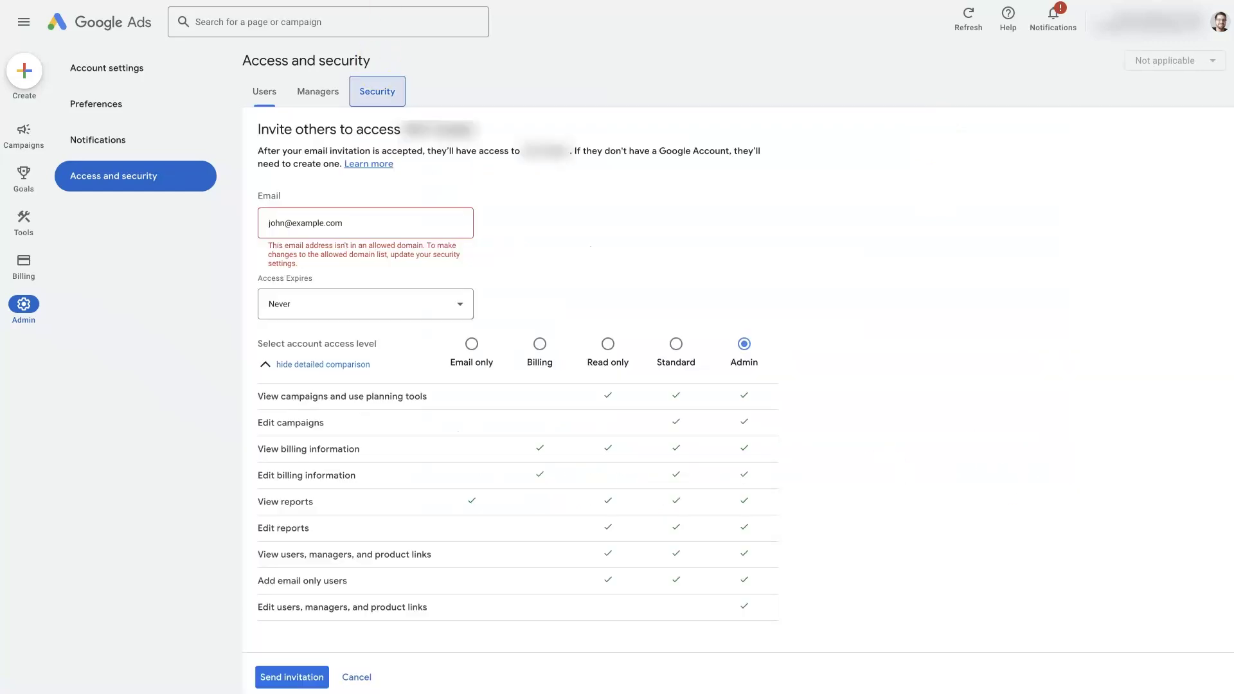
# Highlight the example.com domain in the invitee's email address
pyautogui.tripleClick(303, 223)
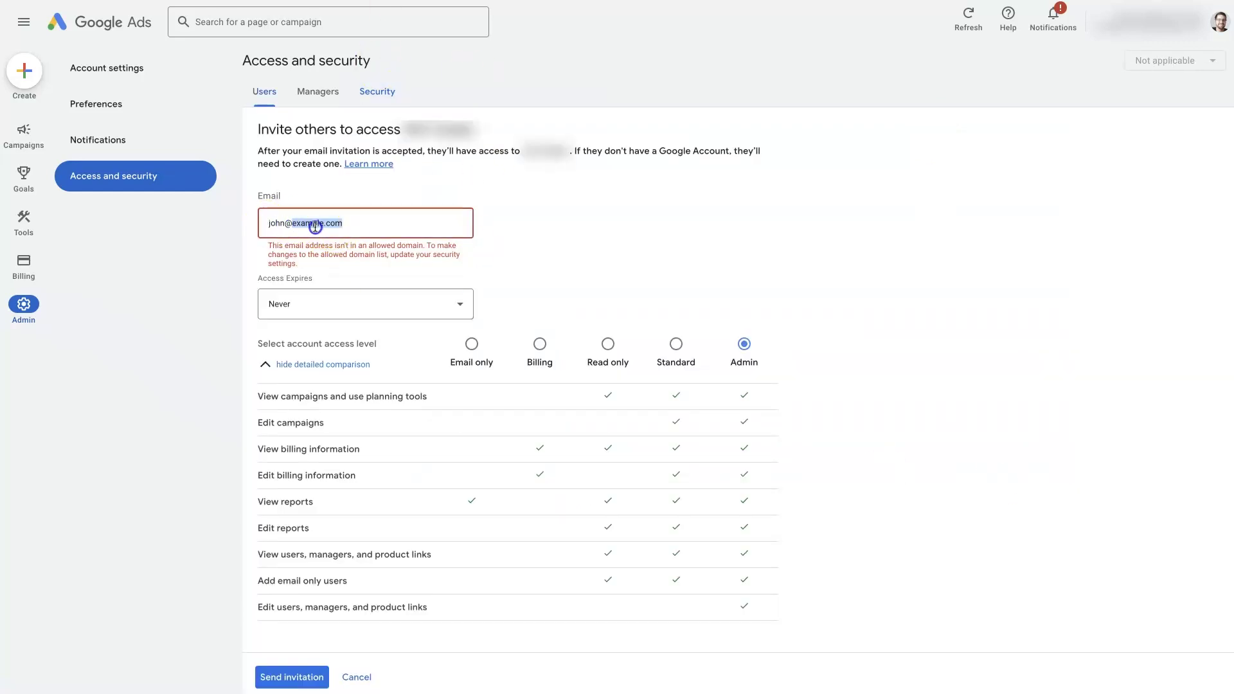
pyautogui.click(350, 225)
pyautogui.moveTo(347, 225); pyautogui.dragTo(261, 223)
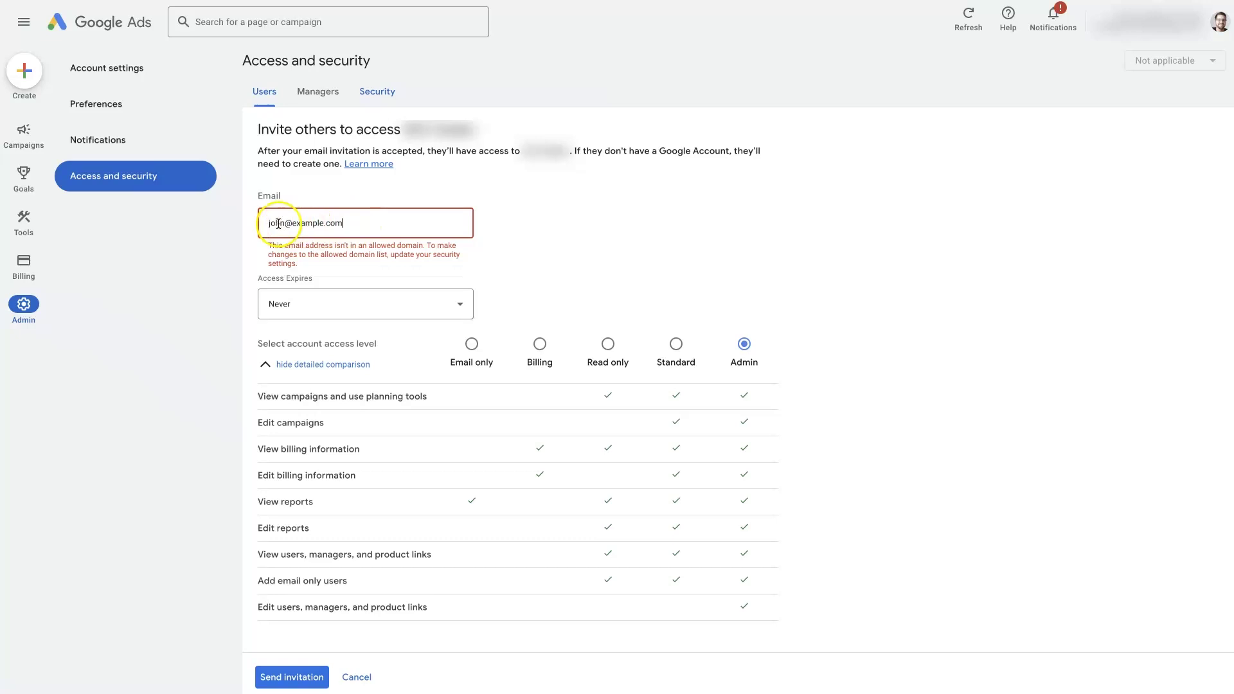
pyautogui.click(347, 225)
pyautogui.moveTo(348, 225); pyautogui.dragTo(293, 223)
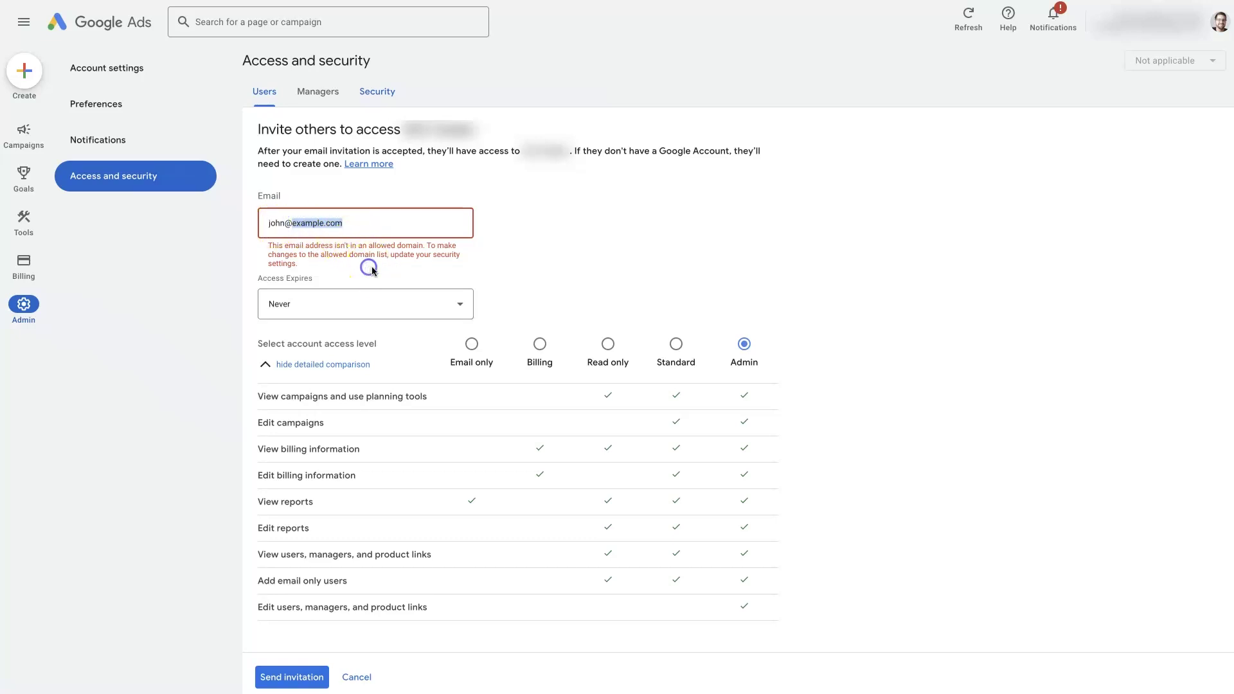
pyautogui.click(575, 228)
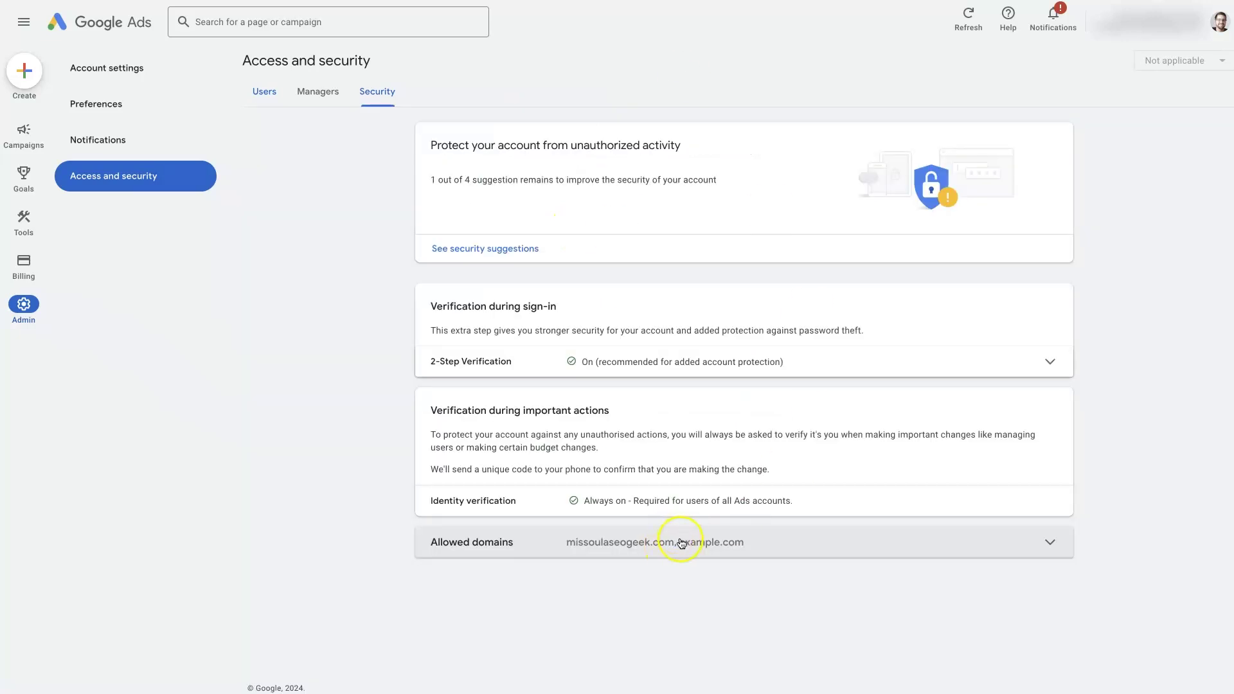
# Remove example.com from the allowed domains and save
pyautogui.click(686, 541)
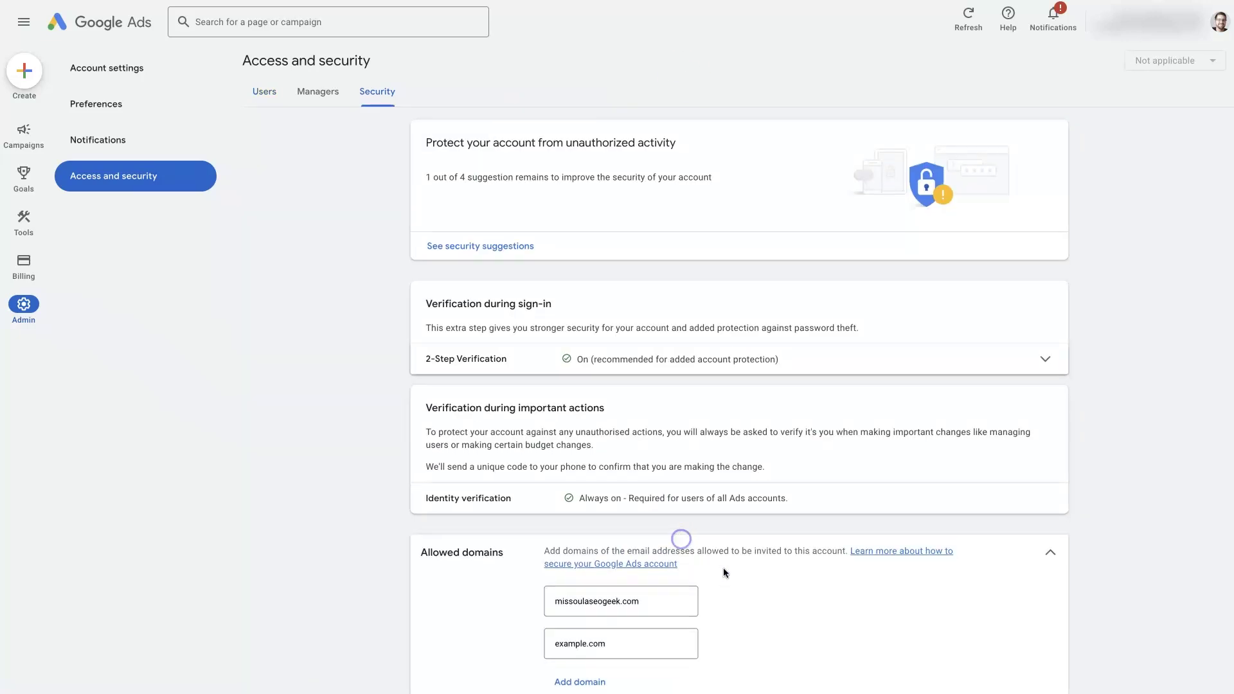
pyautogui.click(706, 563)
pyautogui.click(1042, 640)
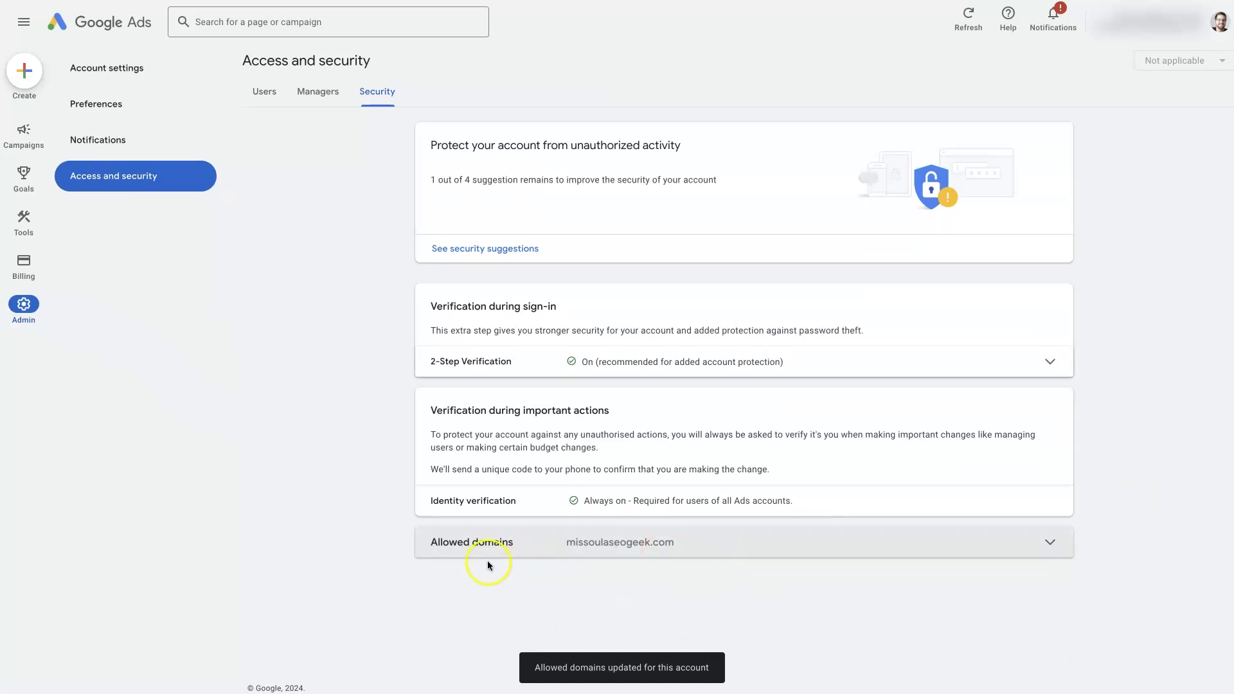
# Try adding gmail.com as an allowed domain, then discard it and collapse the editor
pyautogui.click(1033, 542)
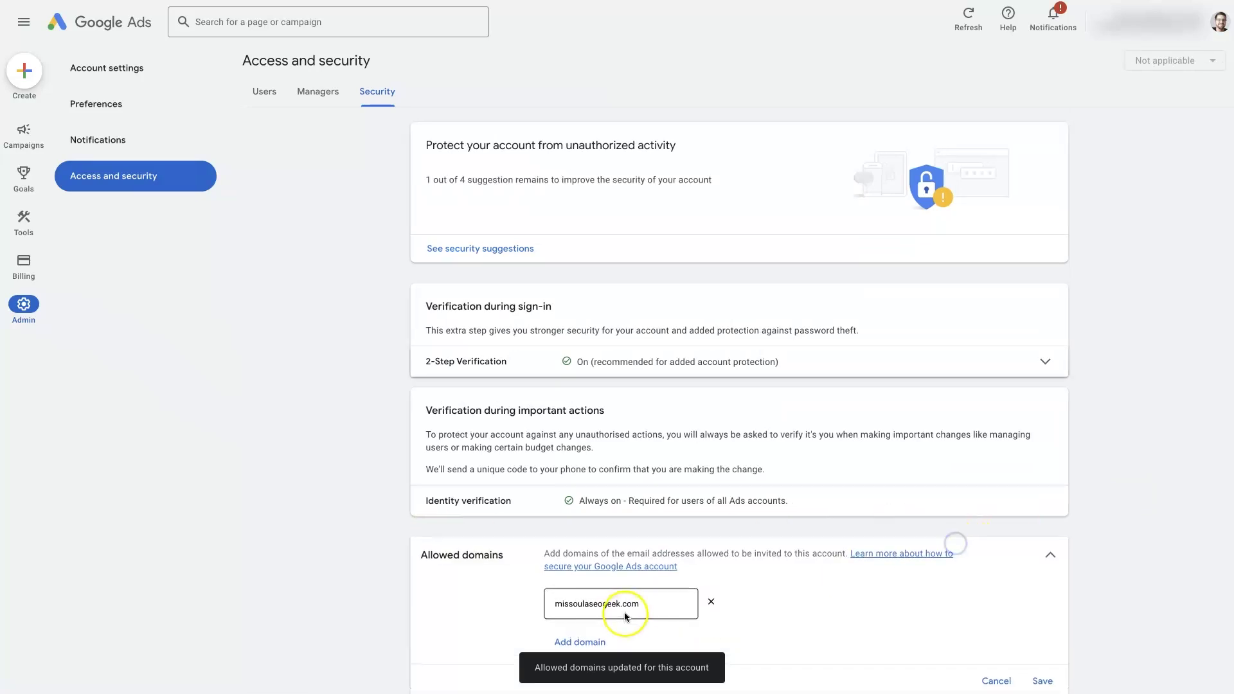
pyautogui.scroll(-2, 630, 626)
pyautogui.click(591, 562)
pyautogui.write('g')
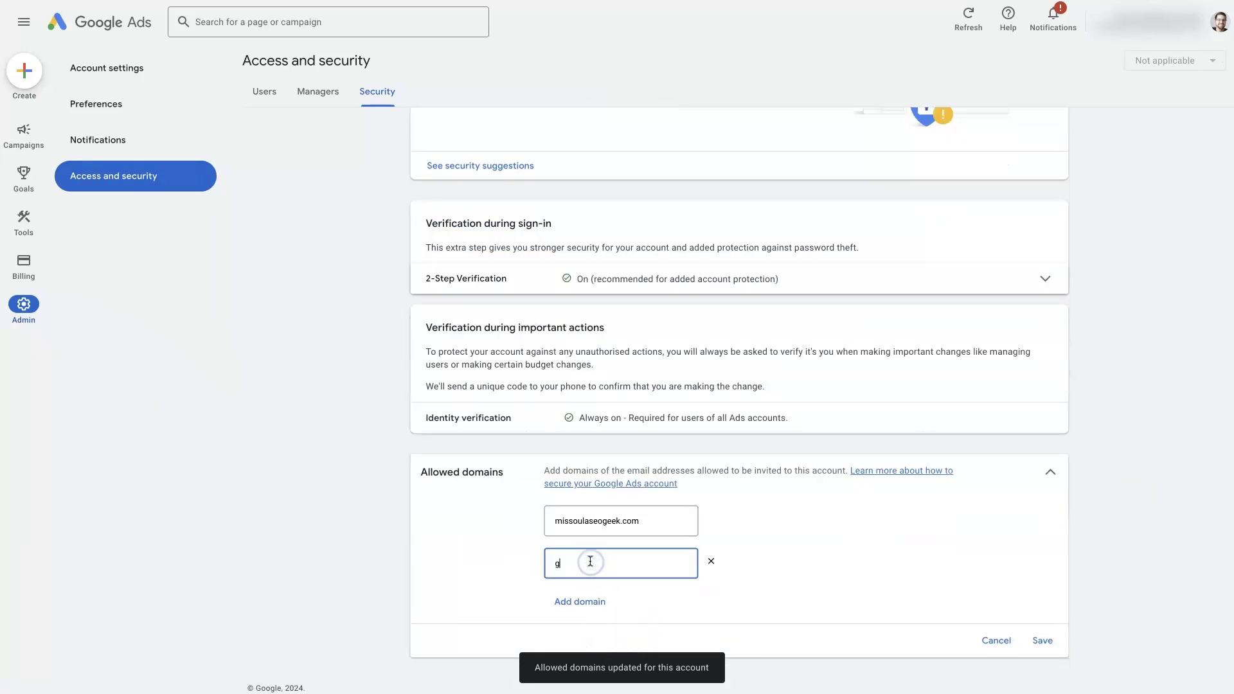
pyautogui.write('mail.com')
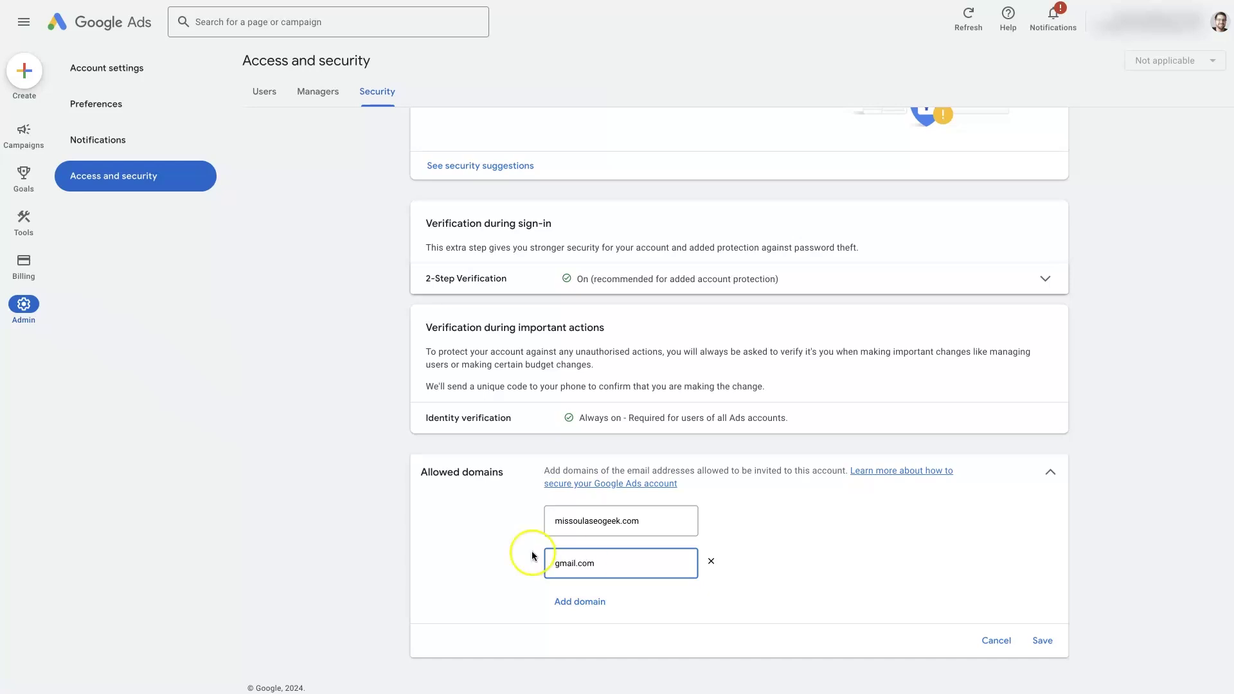
pyautogui.click(711, 561)
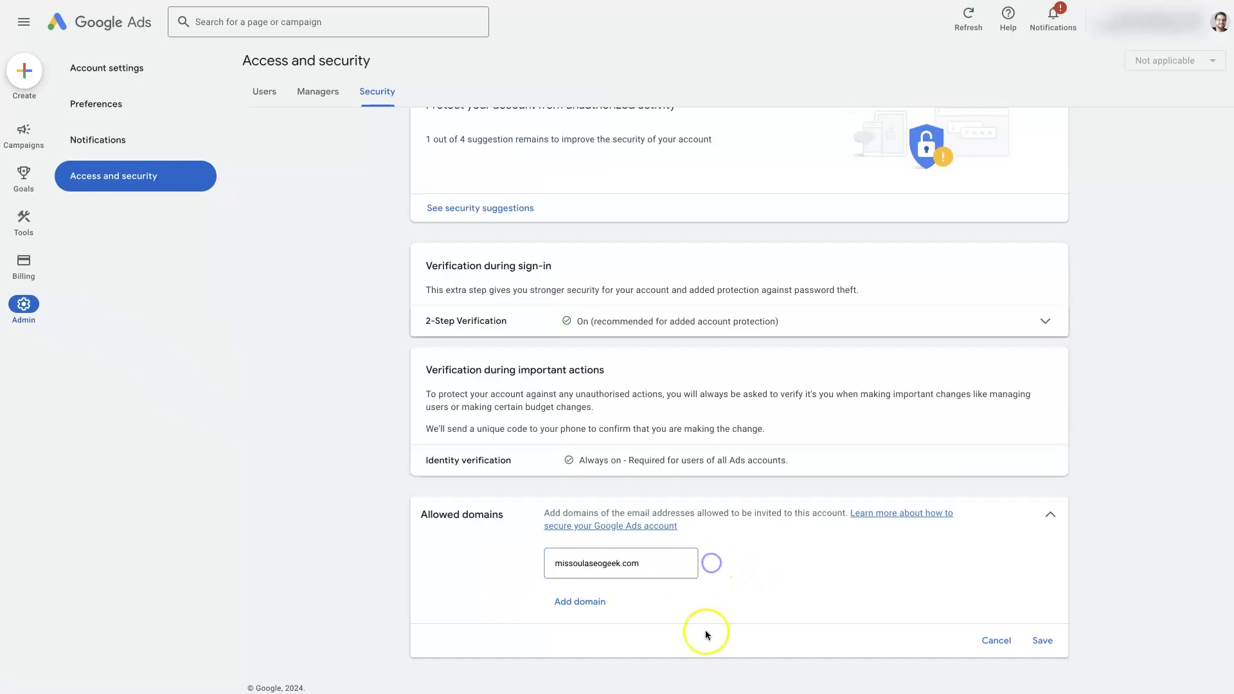
pyautogui.click(1055, 513)
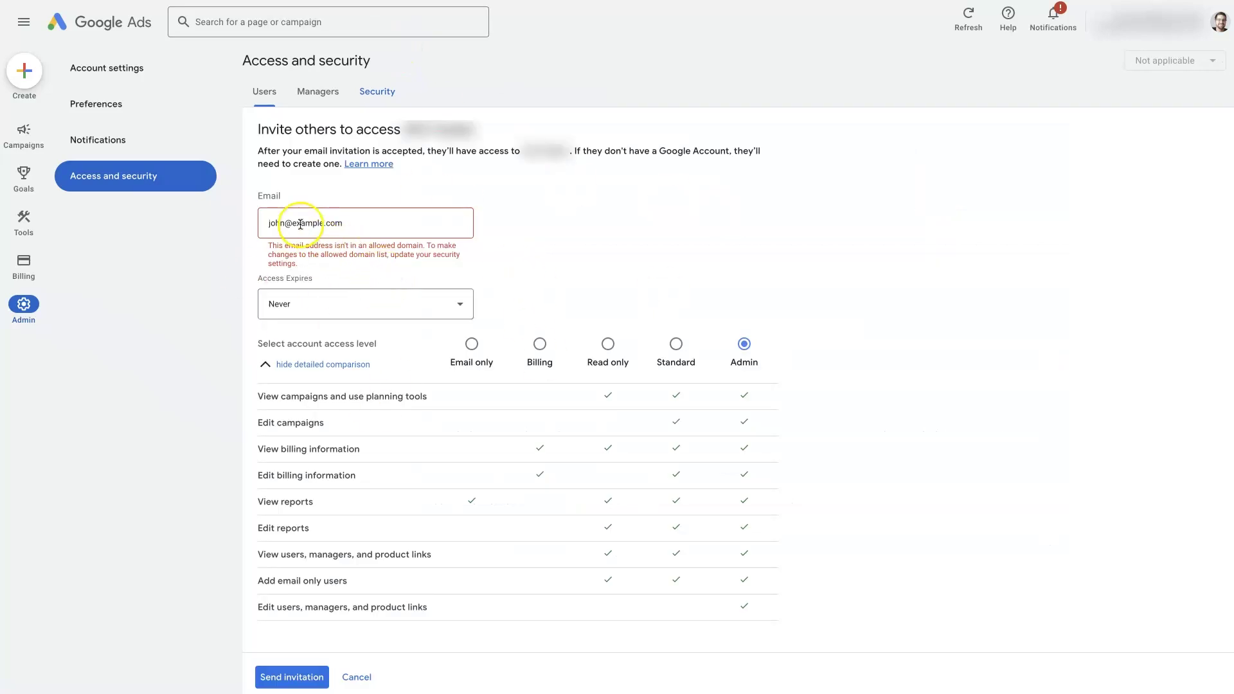
# Keep access expiry at Never and try sending the Admin invitation again
pyautogui.click(329, 312)
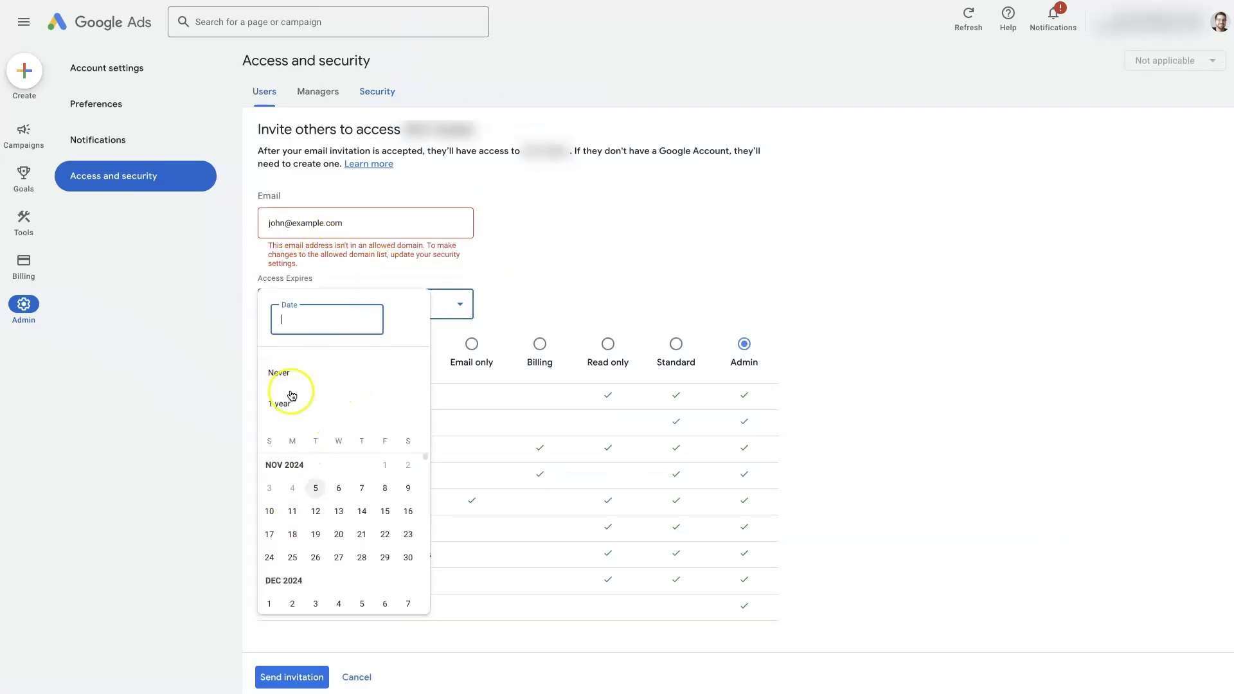
pyautogui.click(184, 318)
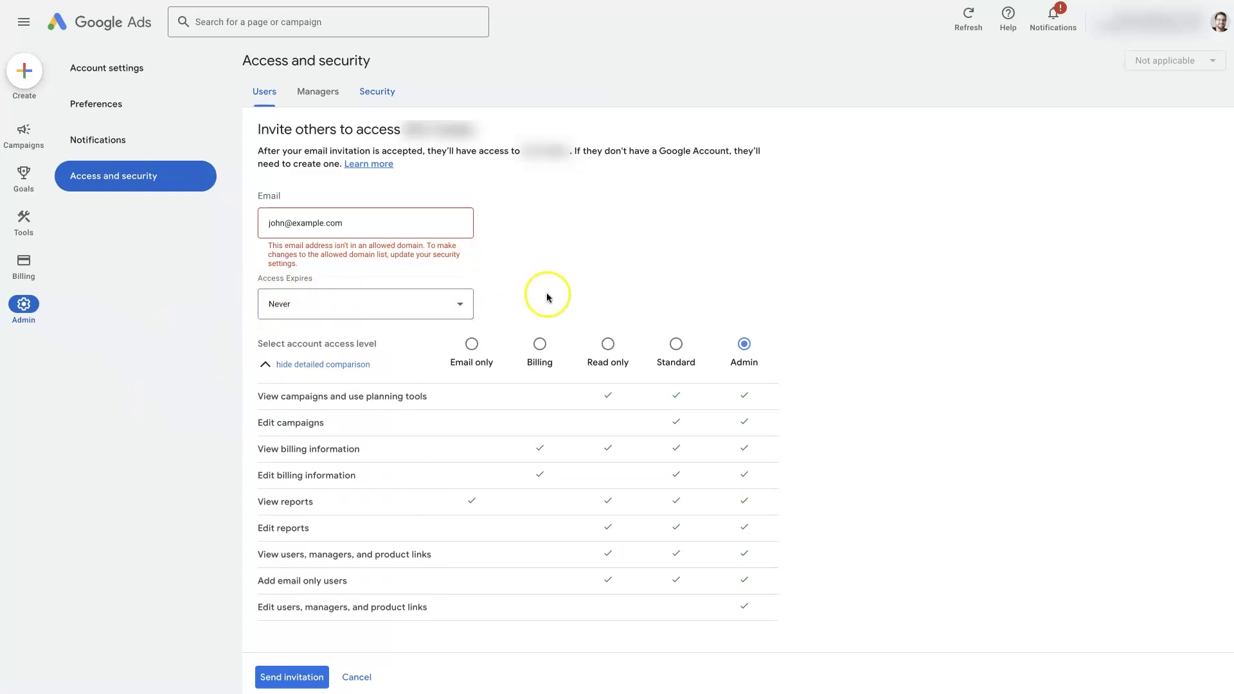
pyautogui.scroll(-1, 505, 291)
pyautogui.scroll(-1, 505, 290)
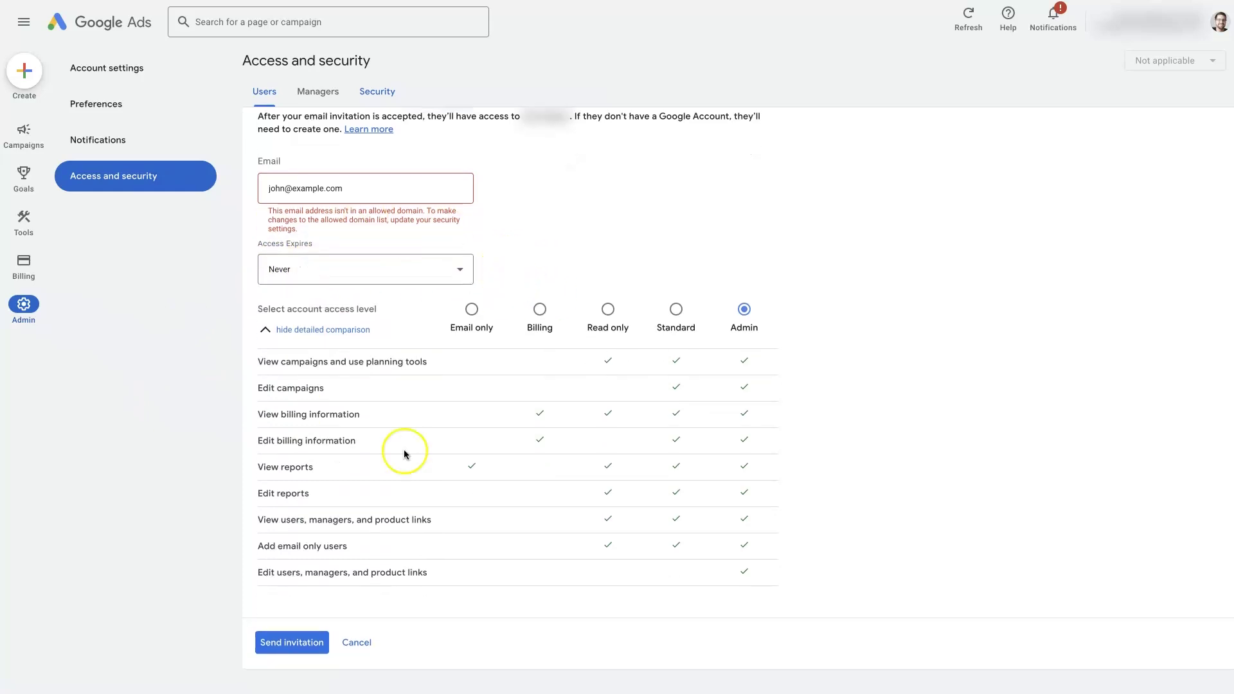
pyautogui.click(282, 652)
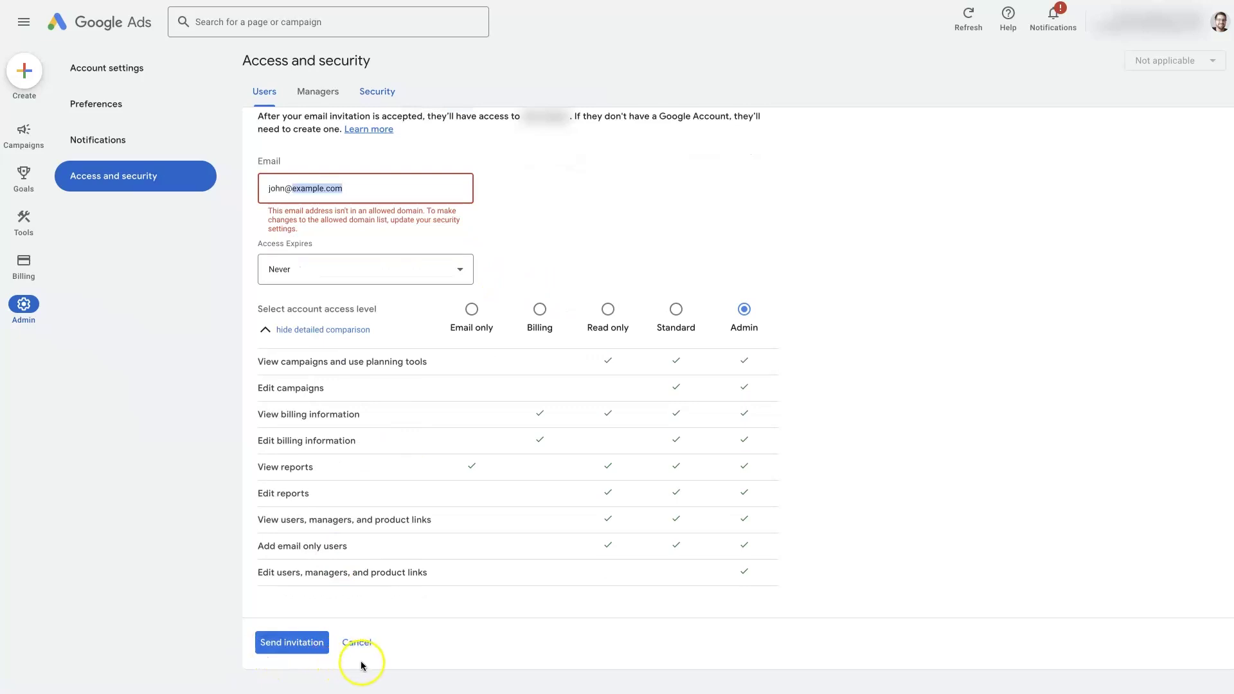
pyautogui.scroll(1, 369, 569)
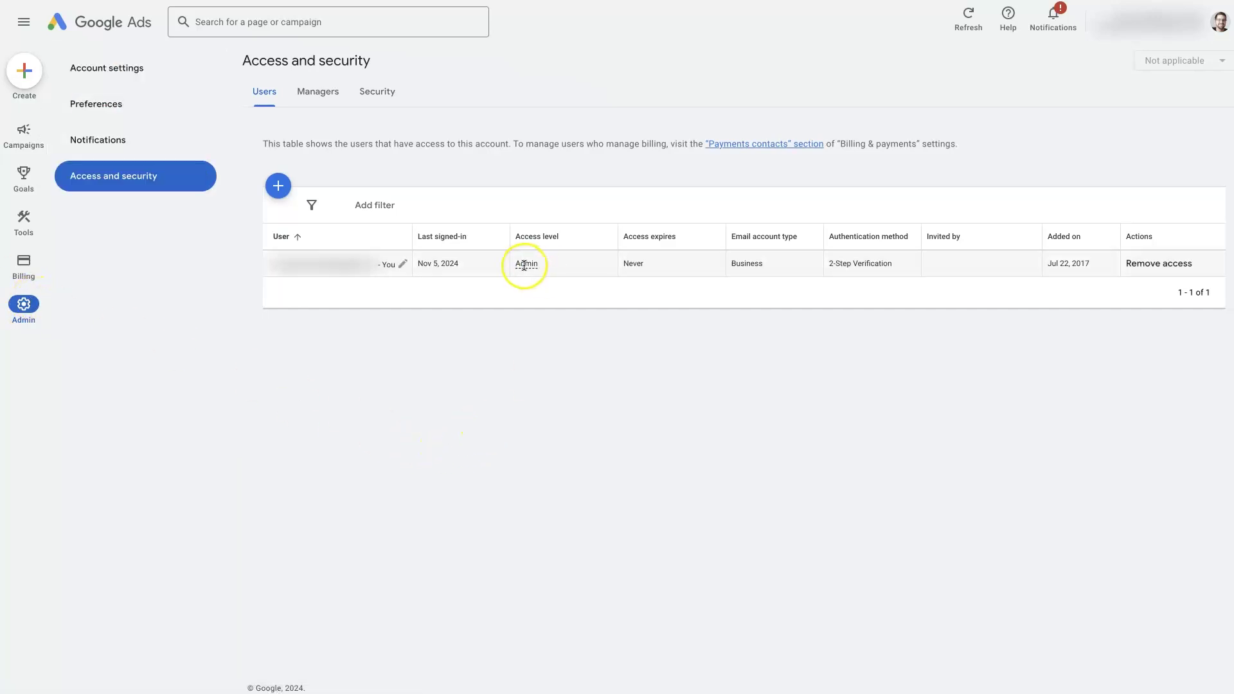
pyautogui.moveTo(524, 264)
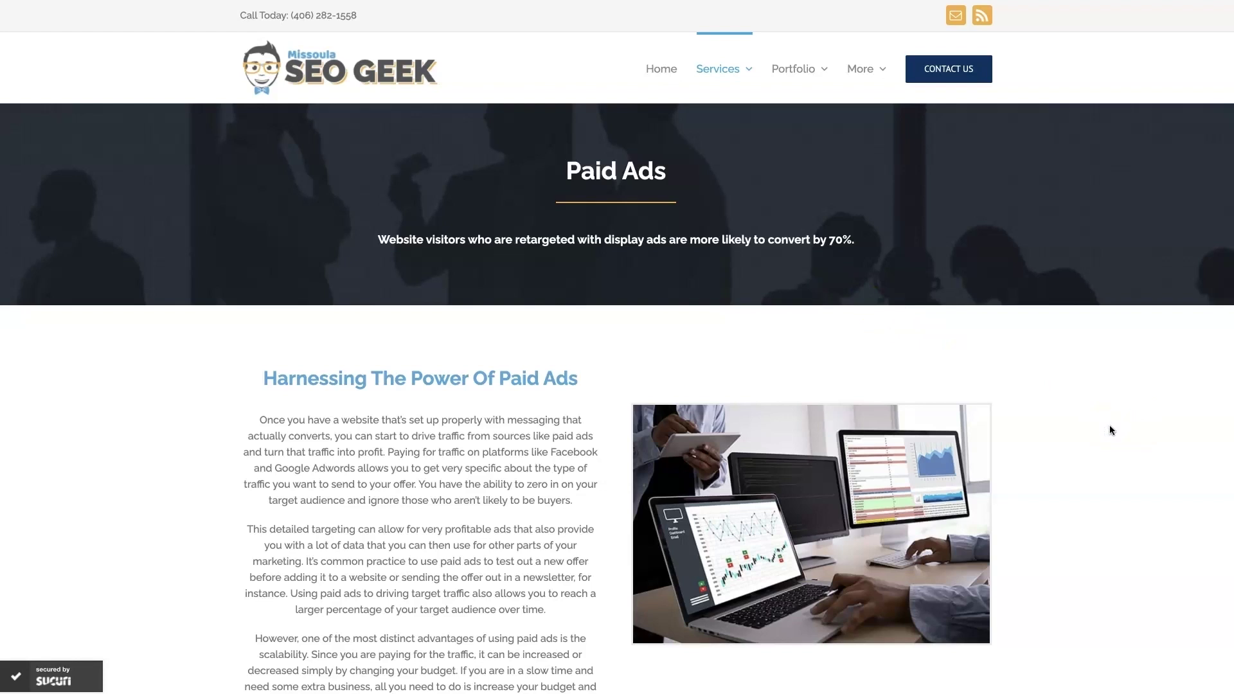
pyautogui.scroll(-15, 1092, 475)
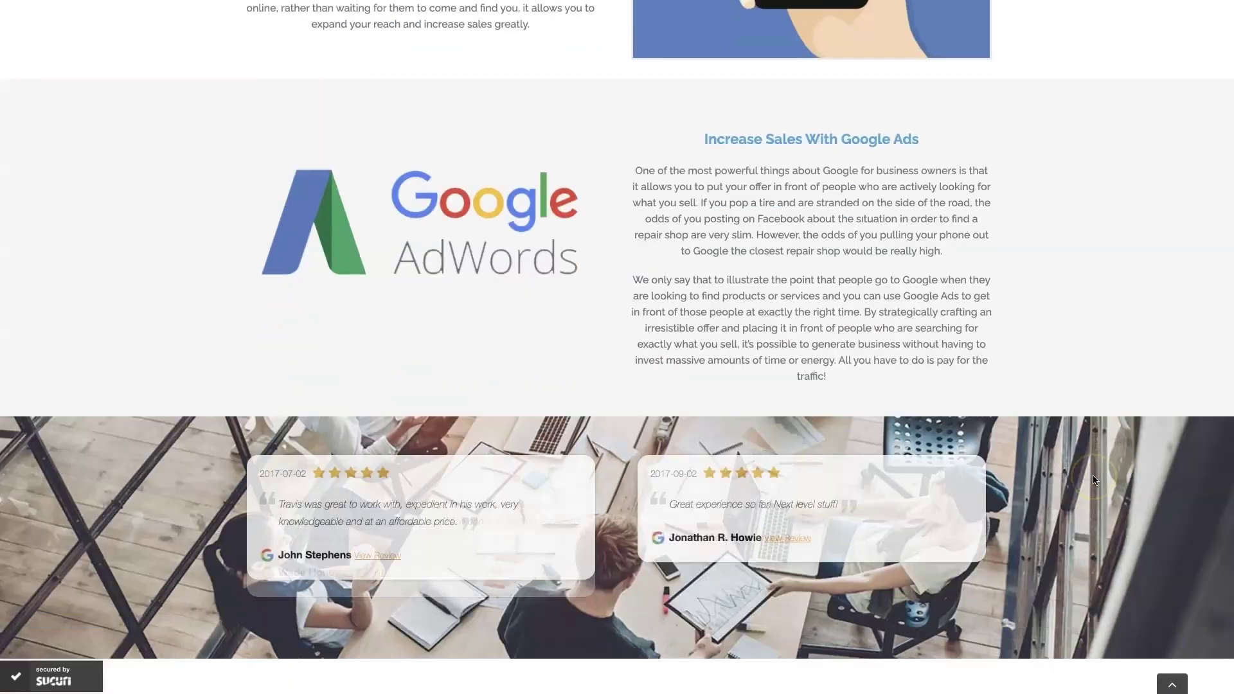
pyautogui.scroll(-1, 1092, 479)
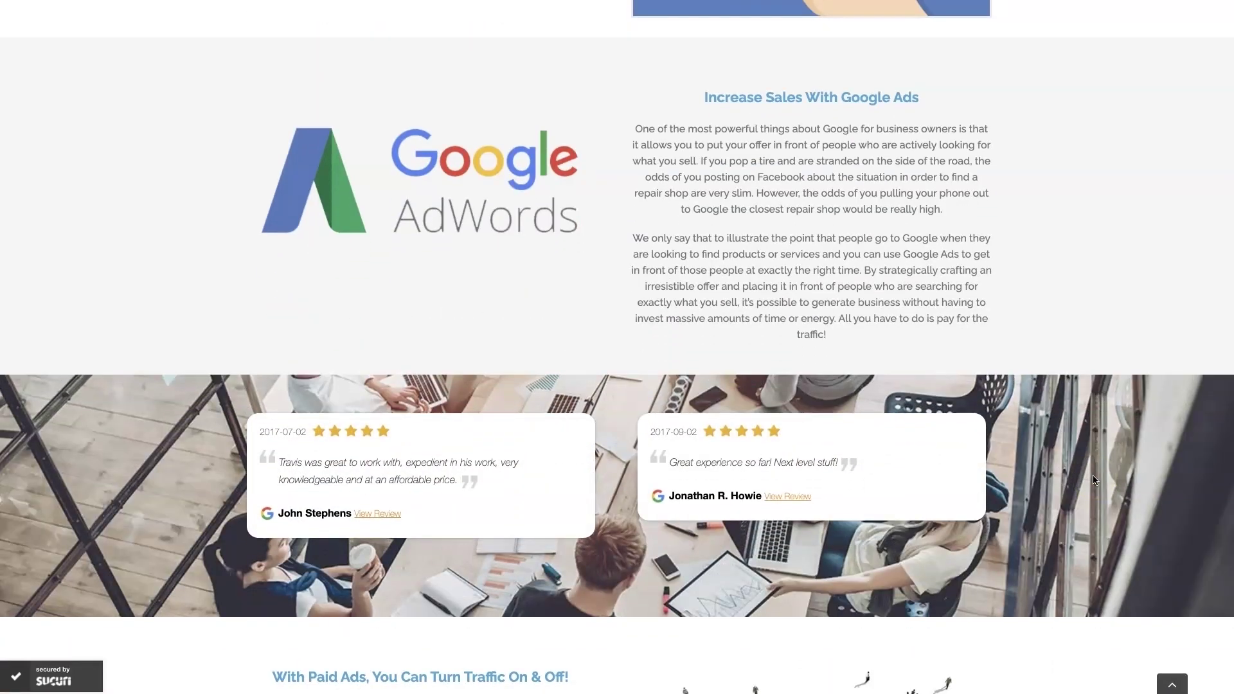
pyautogui.scroll(1, 1092, 479)
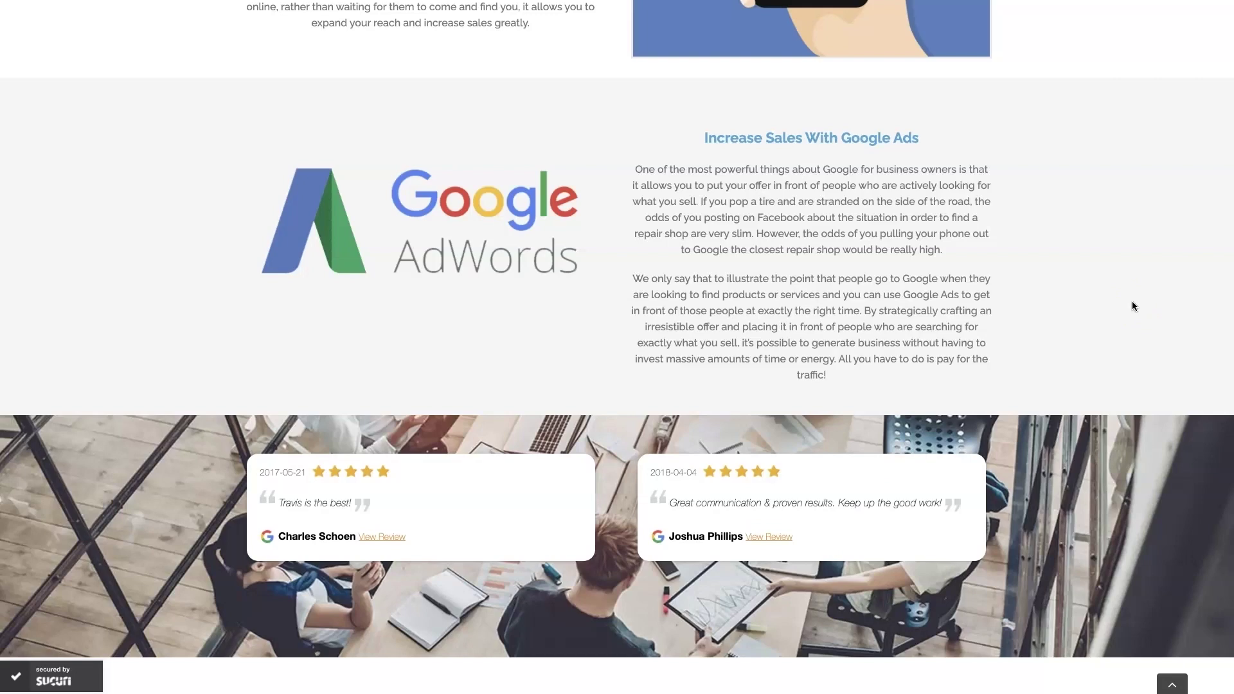
pyautogui.scroll(20, 1132, 300)
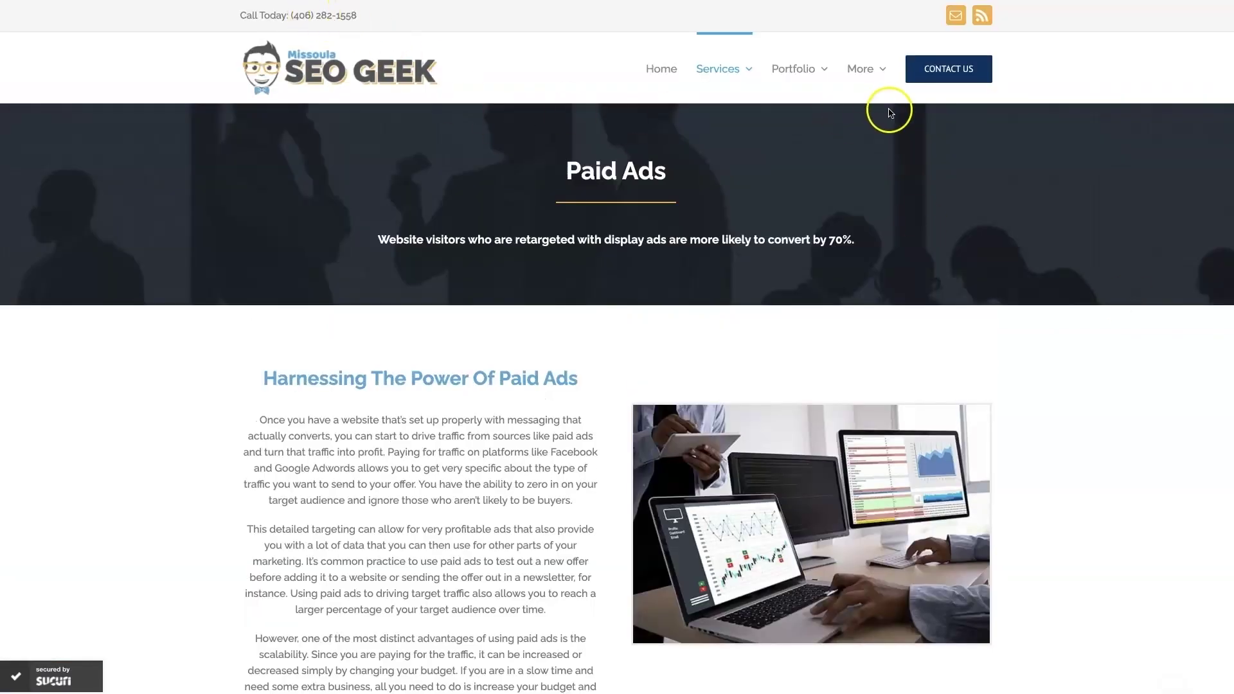